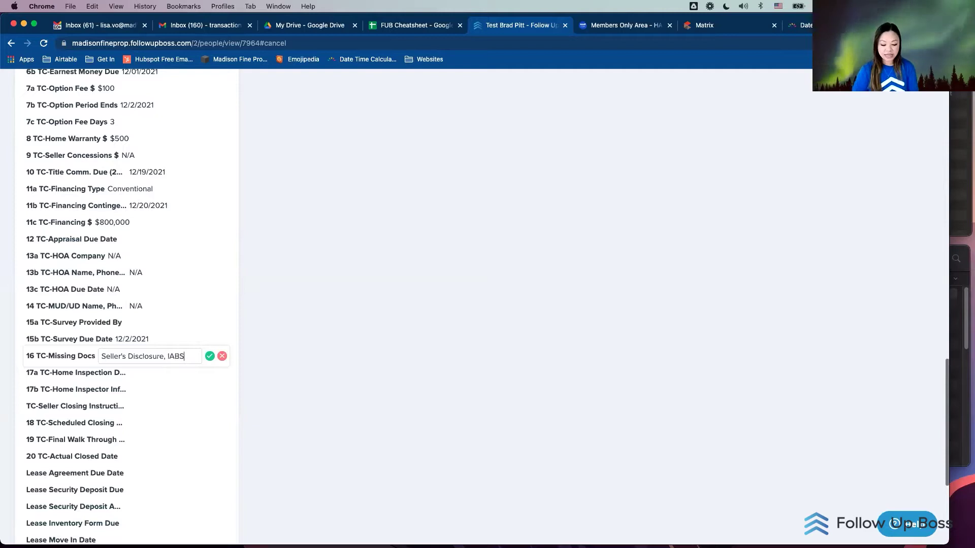
# Step: Replace 'Buyer' with 'Home Inspection Report' in the 16 TC-Missing Docs list and save it
pyautogui.write('Buyer')
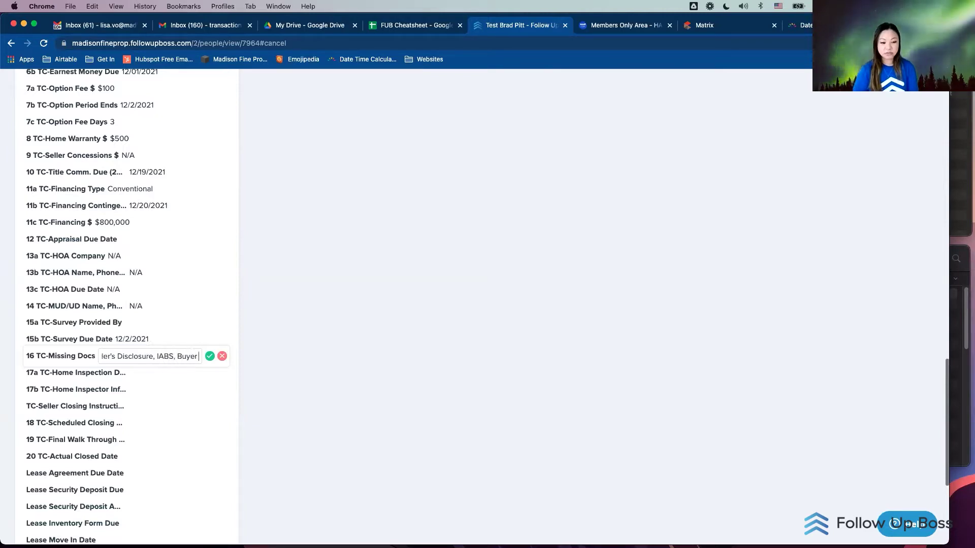
pyautogui.press('BackSpace')
pyautogui.press('BackSpace')
pyautogui.press('BackSpace')
pyautogui.press('BackSpace')
pyautogui.press('BackSpace')
pyautogui.write('Hoem In')
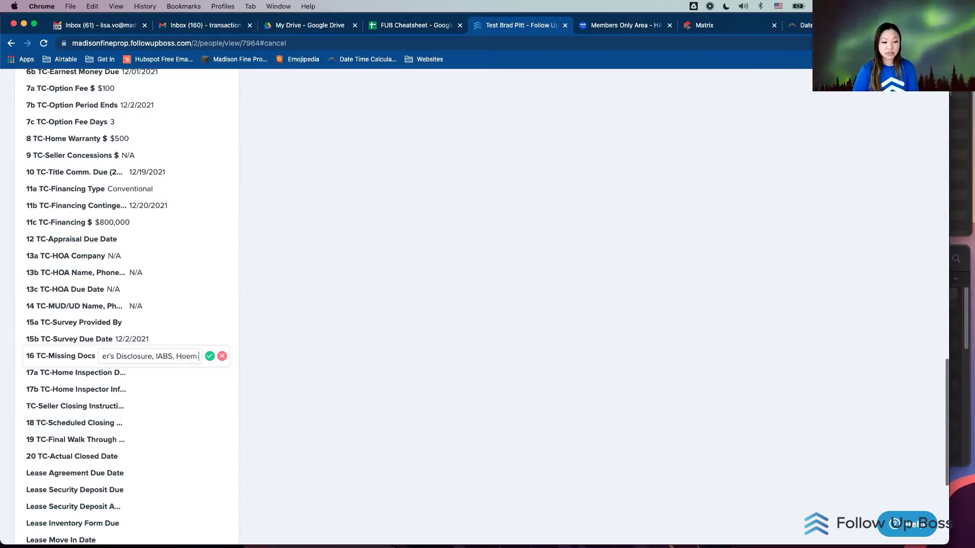
pyautogui.press('BackSpace')
pyautogui.press('BackSpace')
pyautogui.press('BackSpace')
pyautogui.press('BackSpace')
pyautogui.press('BackSpace')
pyautogui.write('me Inspe')
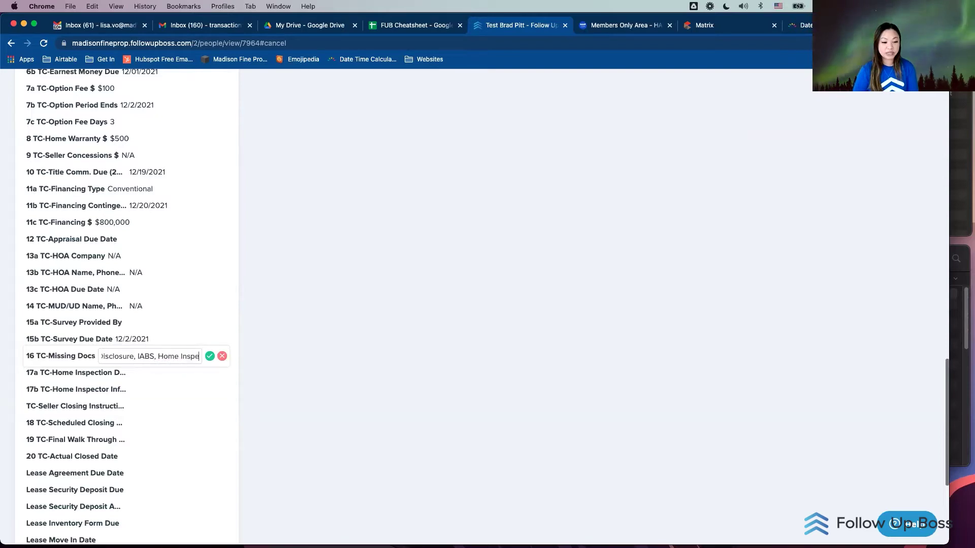
pyautogui.write('ction Report')
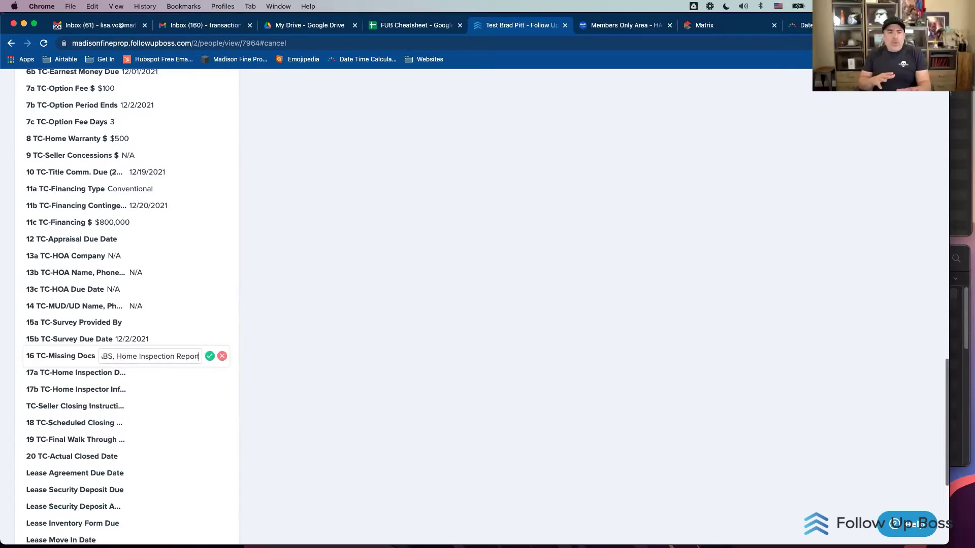
pyautogui.press('Return')
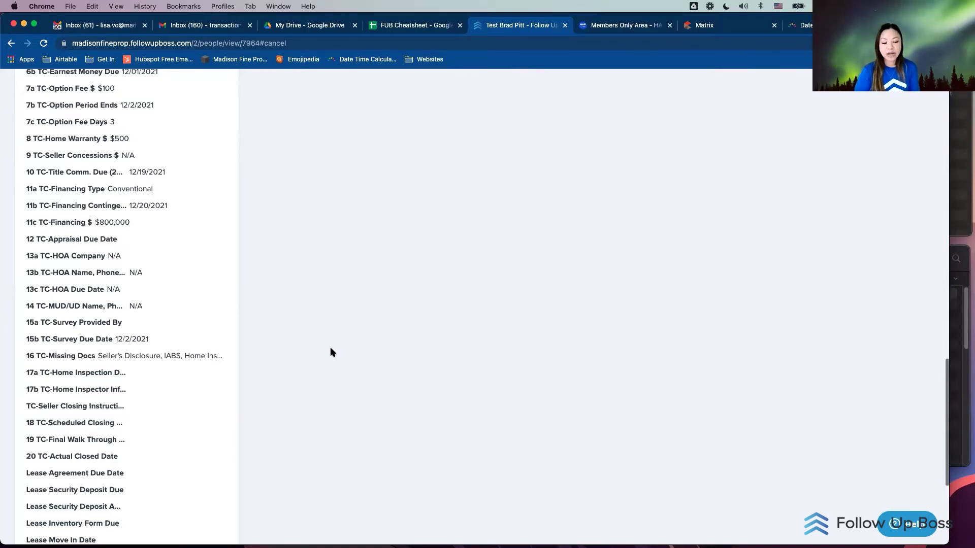
pyautogui.scroll(15, 415, 324)
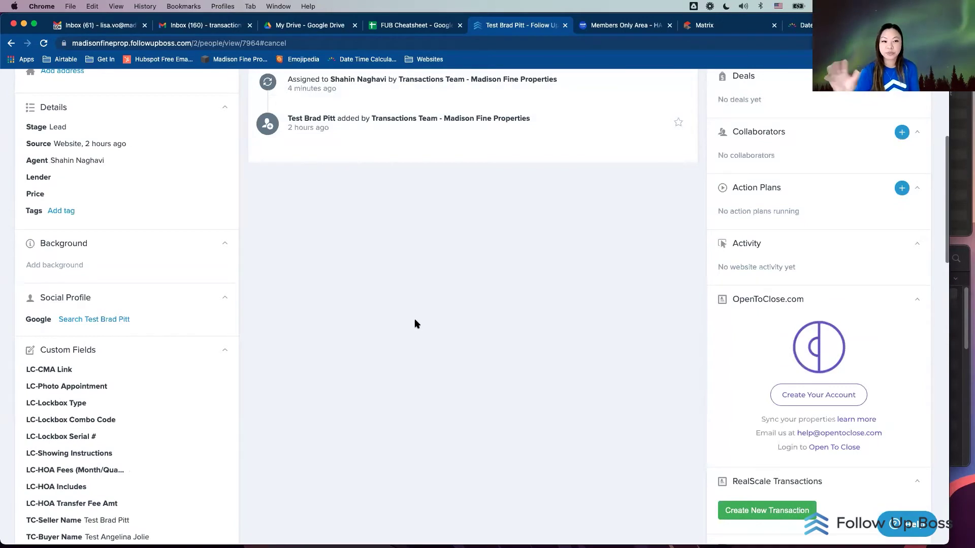
pyautogui.scroll(5, 415, 324)
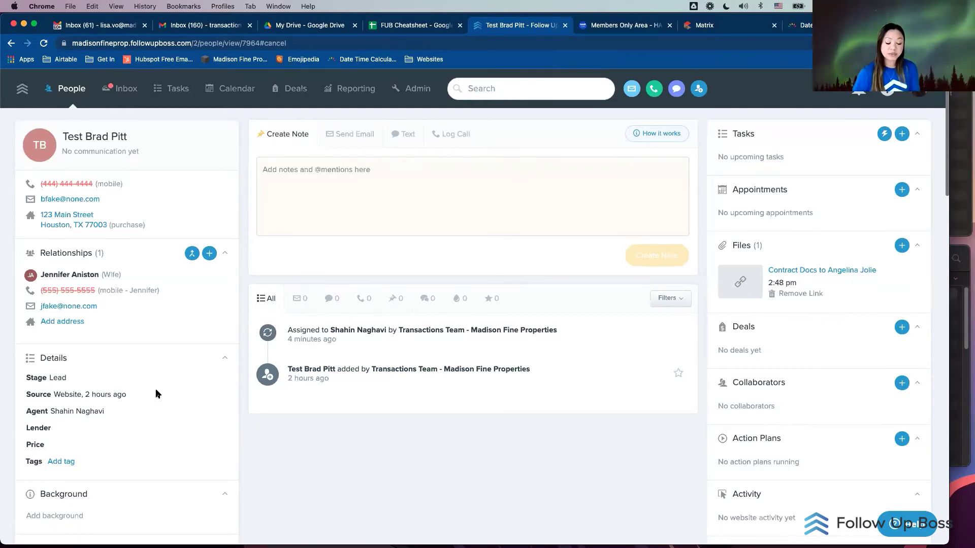
pyautogui.scroll(-3, 213, 391)
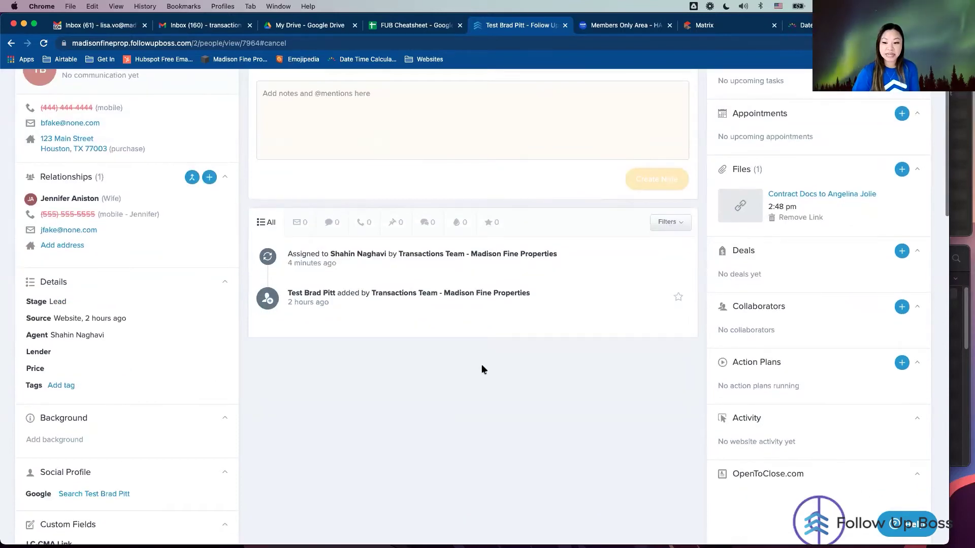
pyautogui.scroll(3, 505, 361)
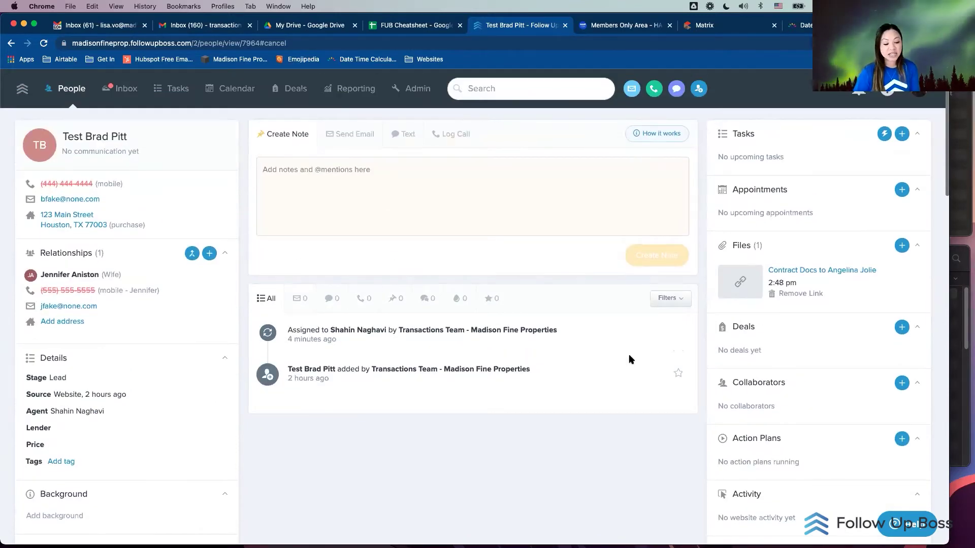
# Step: Activate the Option Pending plan from TC Action Plan - Buyer - Resale - 3rd Party Financing
pyautogui.click(897, 440)
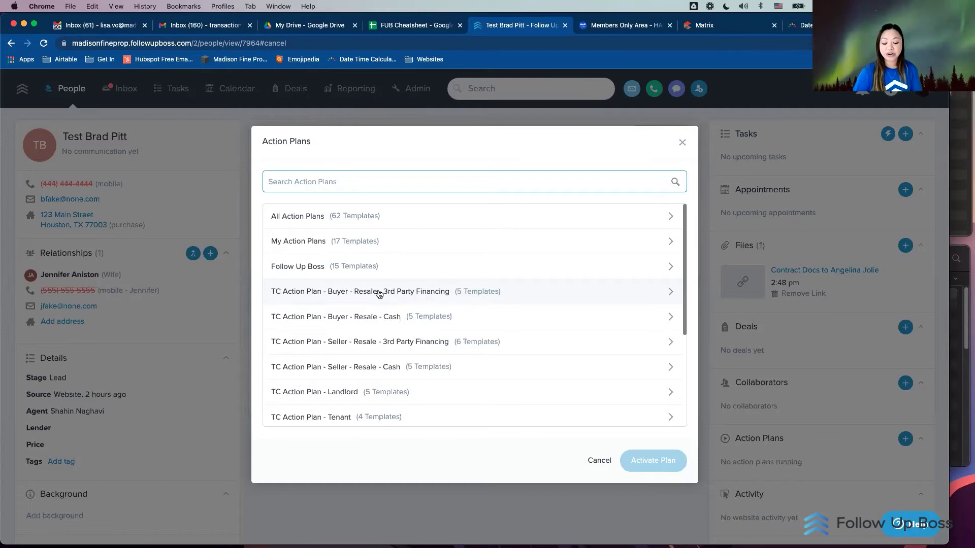
pyautogui.click(379, 294)
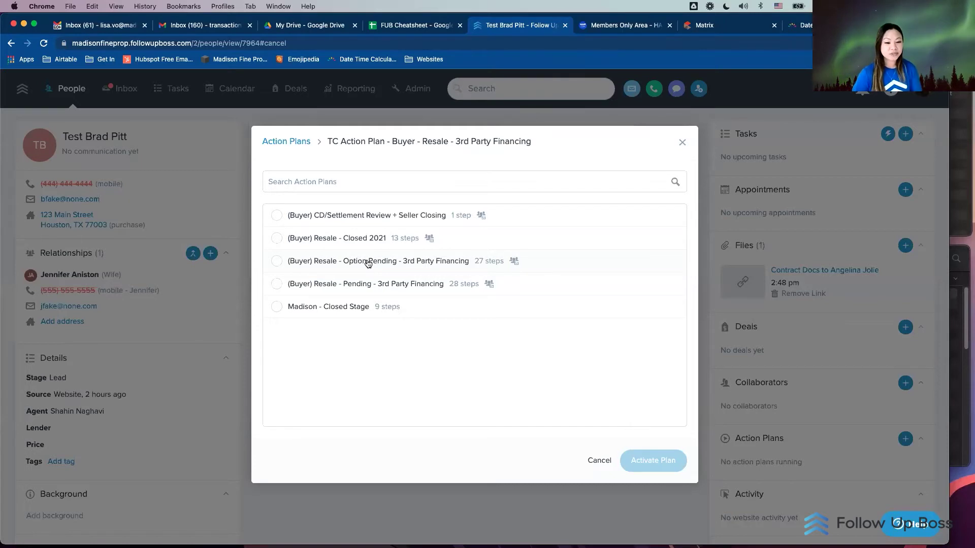
pyautogui.click(368, 262)
pyautogui.click(649, 461)
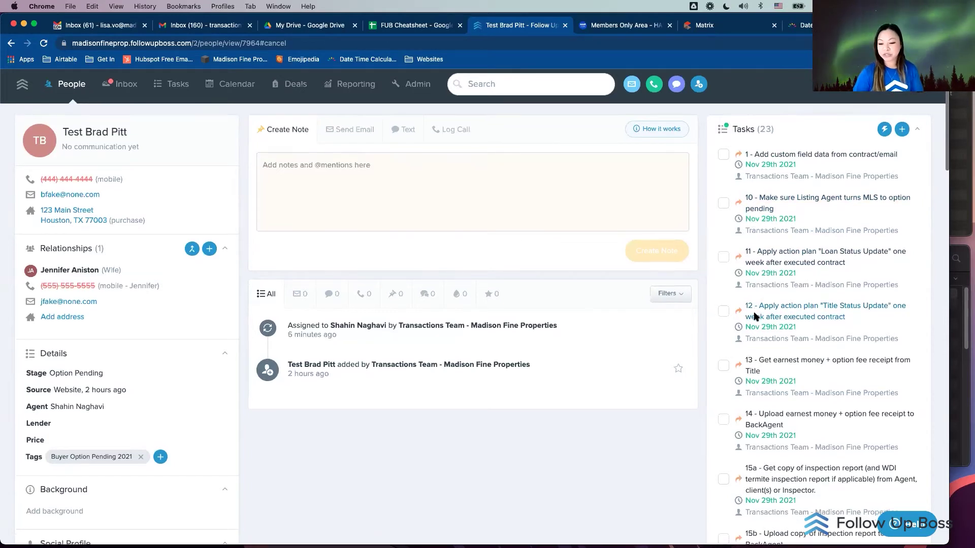
# Step: Mark the custom field data task and the custom field dates task as complete
pyautogui.scroll(-7, 755, 317)
pyautogui.scroll(8, 755, 317)
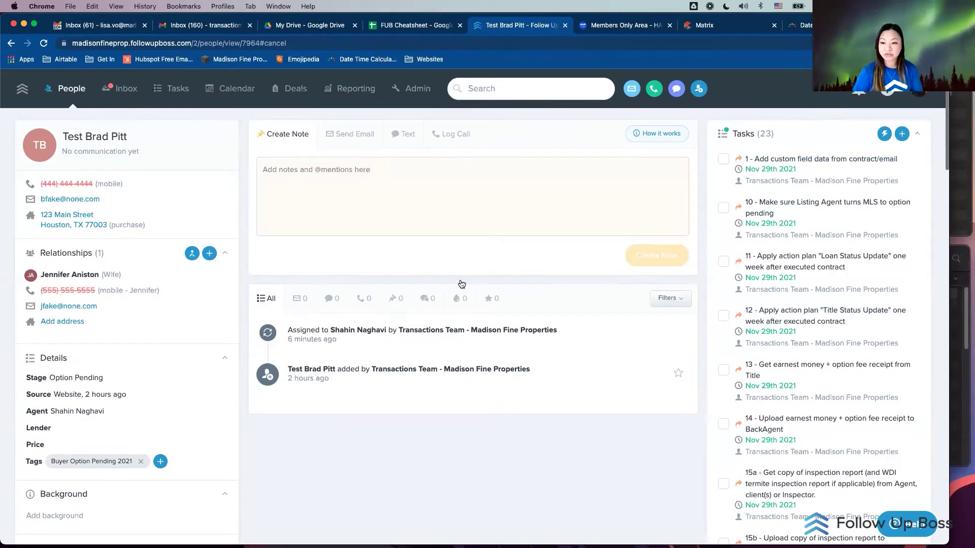
pyautogui.scroll(-6, 432, 323)
pyautogui.scroll(-4, 432, 323)
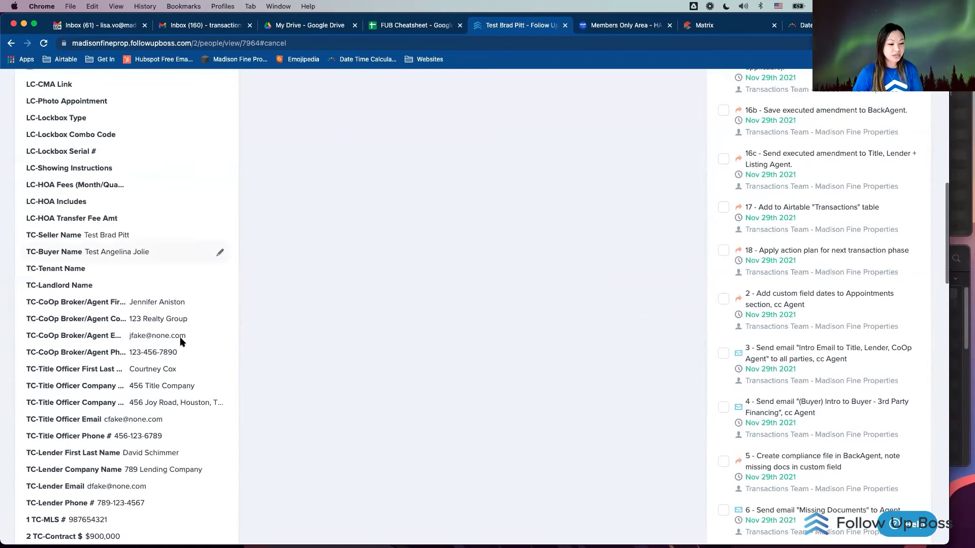
pyautogui.scroll(10, 568, 260)
pyautogui.click(723, 110)
pyautogui.scroll(-8, 668, 239)
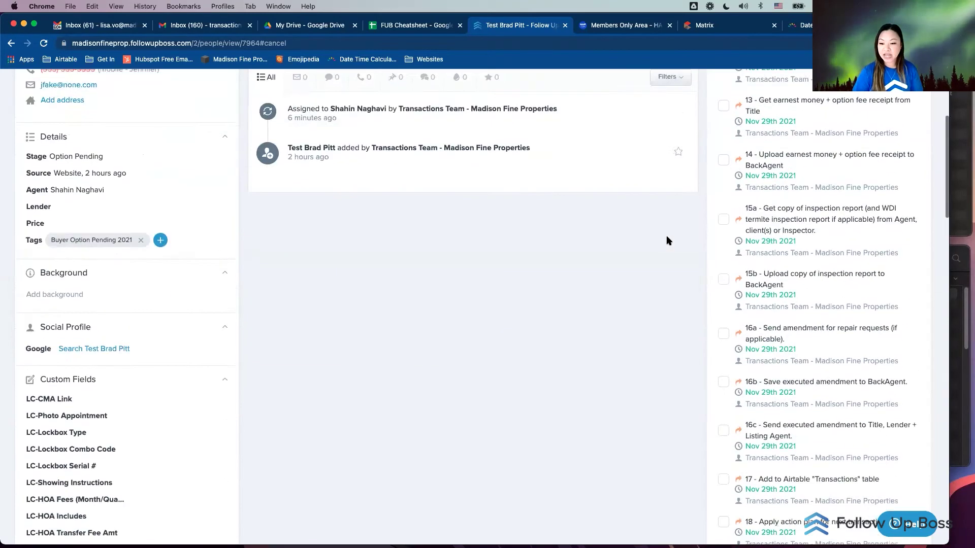
pyautogui.scroll(-1, 667, 241)
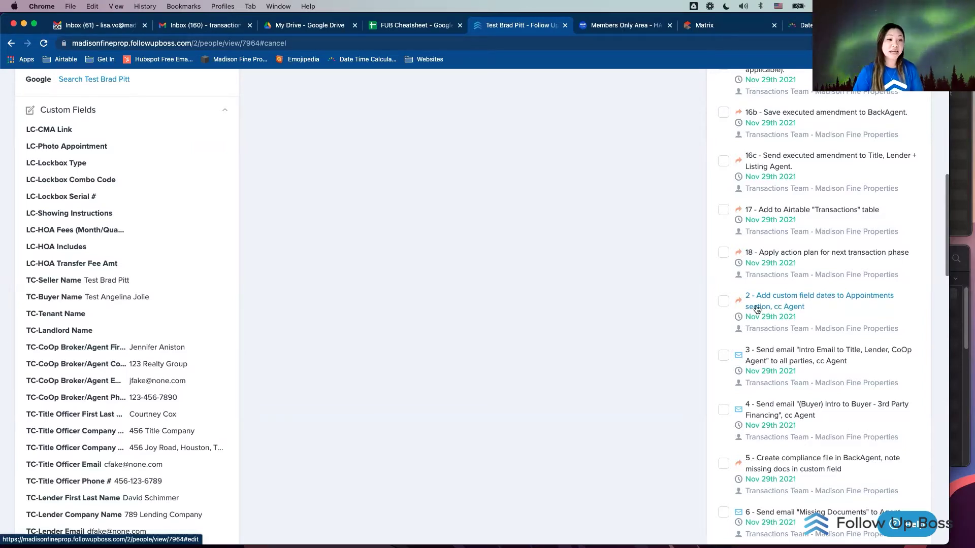
pyautogui.click(723, 301)
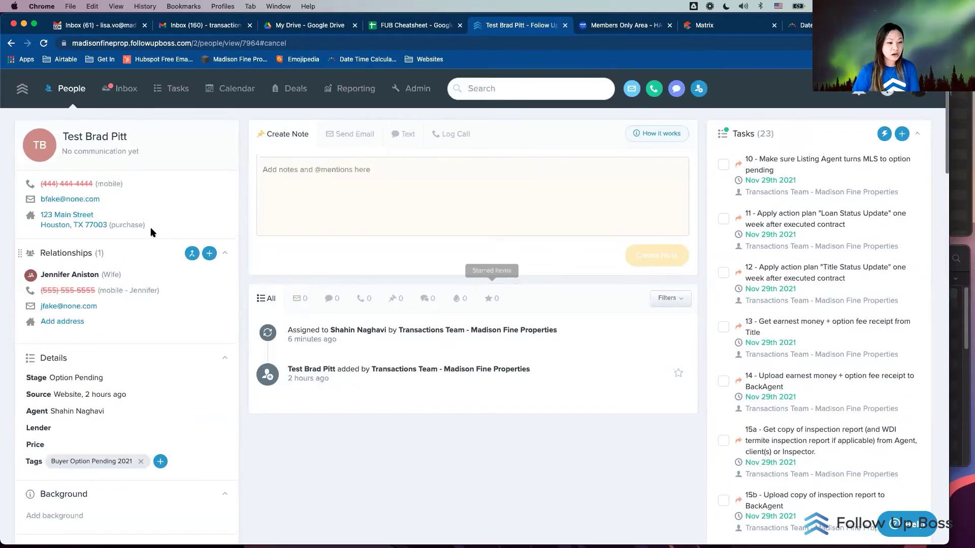
# Step: Check the contact's street address without changing it, then start a new appointment
pyautogui.click(151, 232)
pyautogui.tripleClick(420, 198)
pyautogui.click(613, 144)
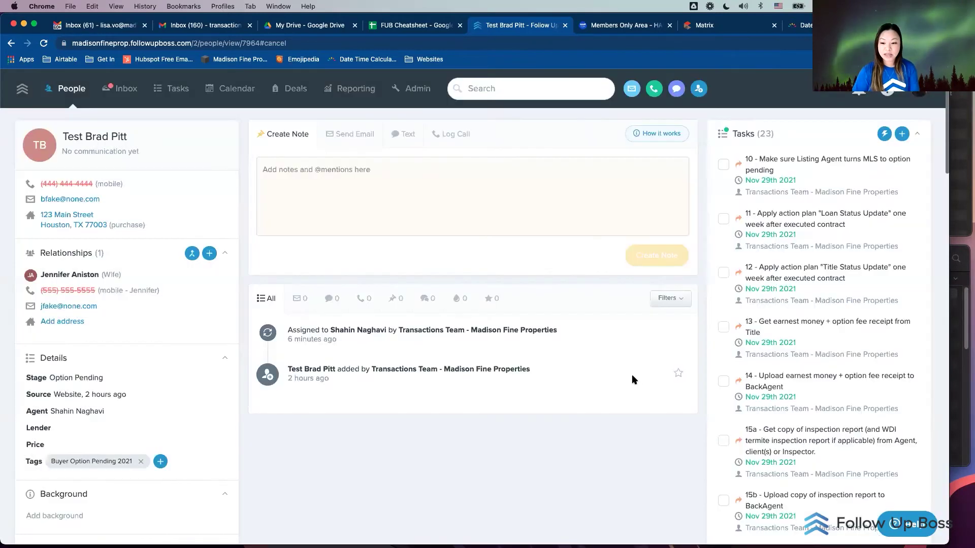
pyautogui.scroll(-15, 634, 379)
pyautogui.scroll(-10, 632, 379)
pyautogui.scroll(3, 631, 379)
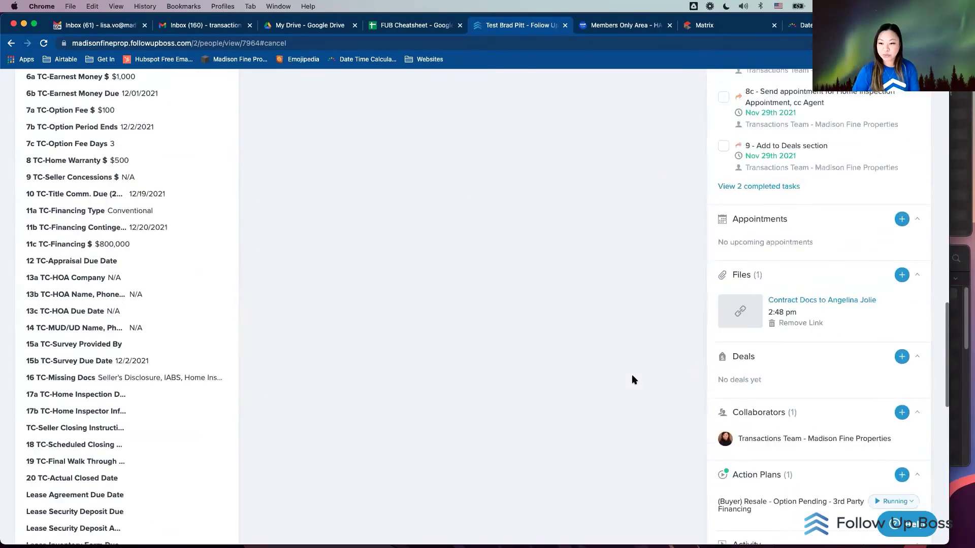
pyautogui.click(904, 223)
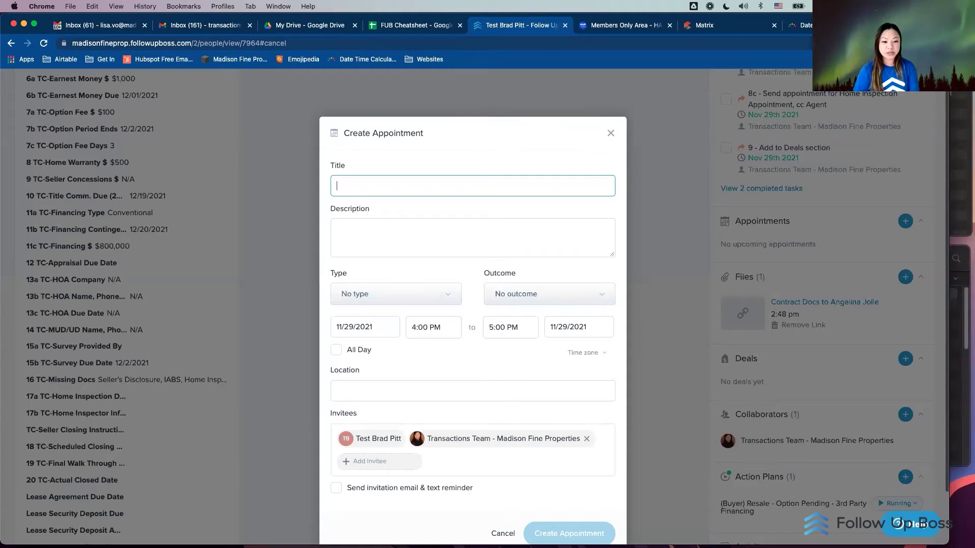
# Step: Title the appointment OPTION PERIOD ENDS with the property address and parties, all-day on December 3, 2021
pyautogui.write('OPTION PERIOD ENDS')
pyautogui.write('- 123 Main Street //')
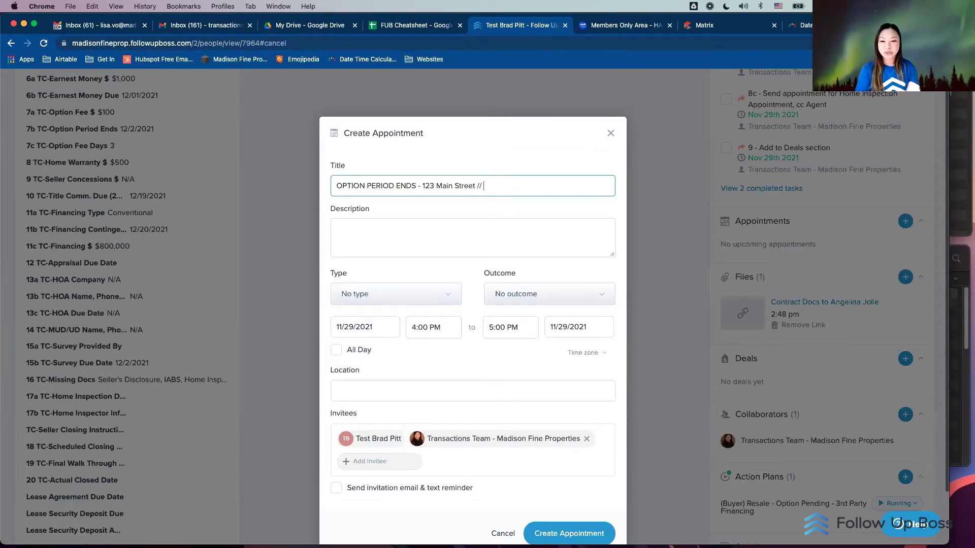
pyautogui.write('Brad Pitt, Jennifer Annist')
pyautogui.press('BackSpace')
pyautogui.press('BackSpace')
pyautogui.press('BackSpace')
pyautogui.write('iston to Angelina Jolie')
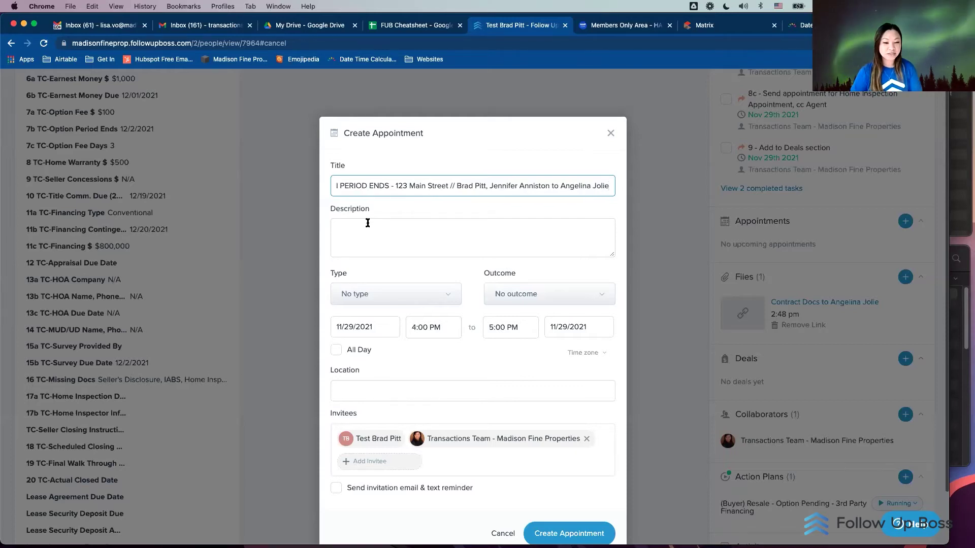
pyautogui.click(373, 226)
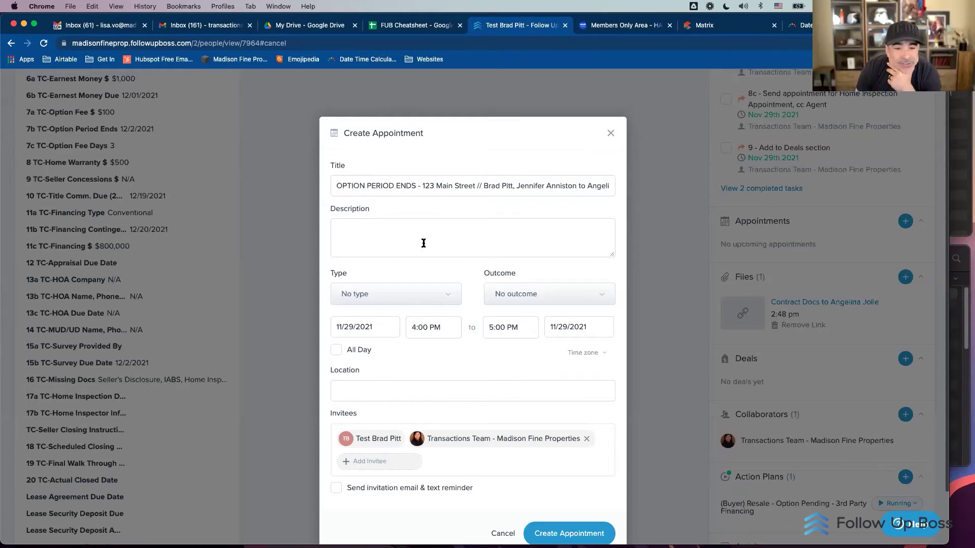
pyautogui.click(381, 329)
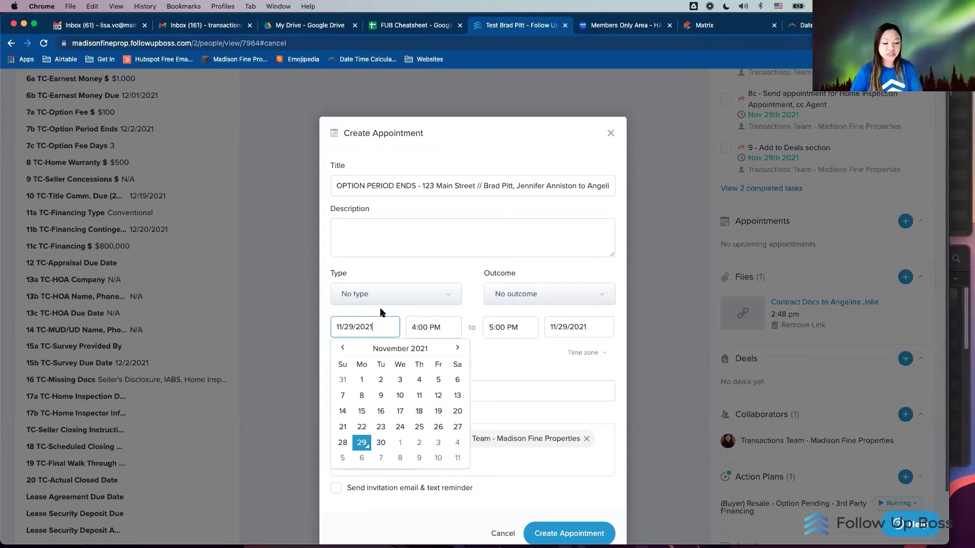
pyautogui.click(439, 447)
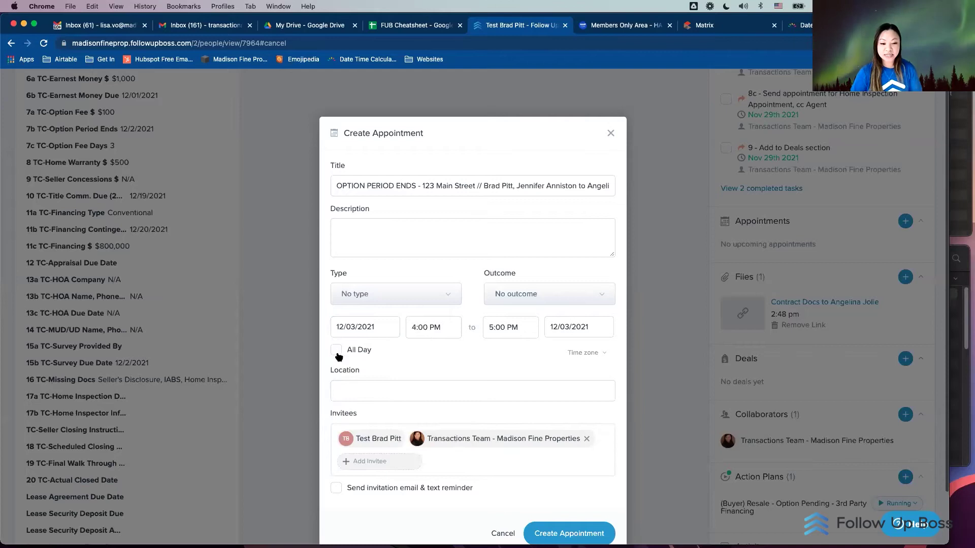
pyautogui.click(336, 351)
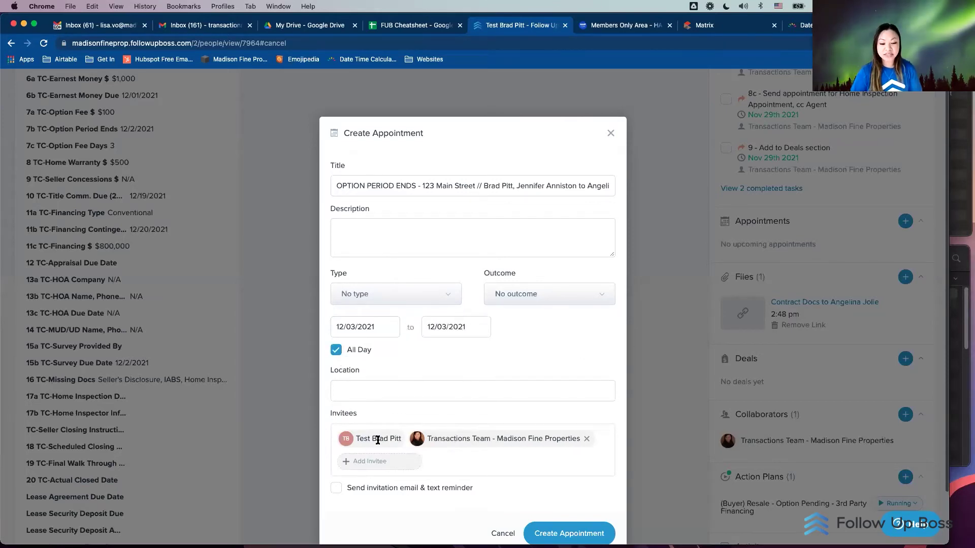
# Step: Invite the co-op and assigned agents instead of Transactions Team, enable invitation emails, then cancel the appointment
pyautogui.click(392, 462)
pyautogui.write('jennifer')
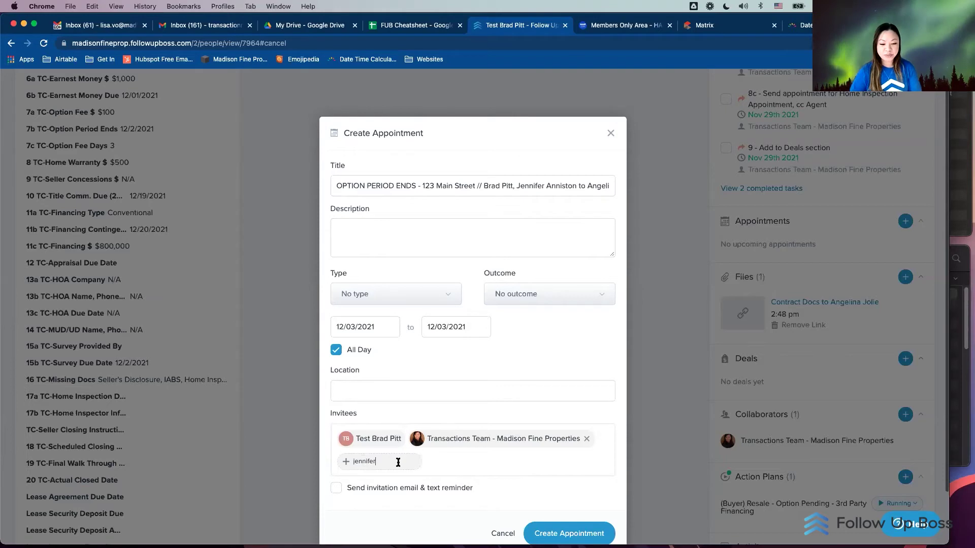
pyautogui.write(' anni')
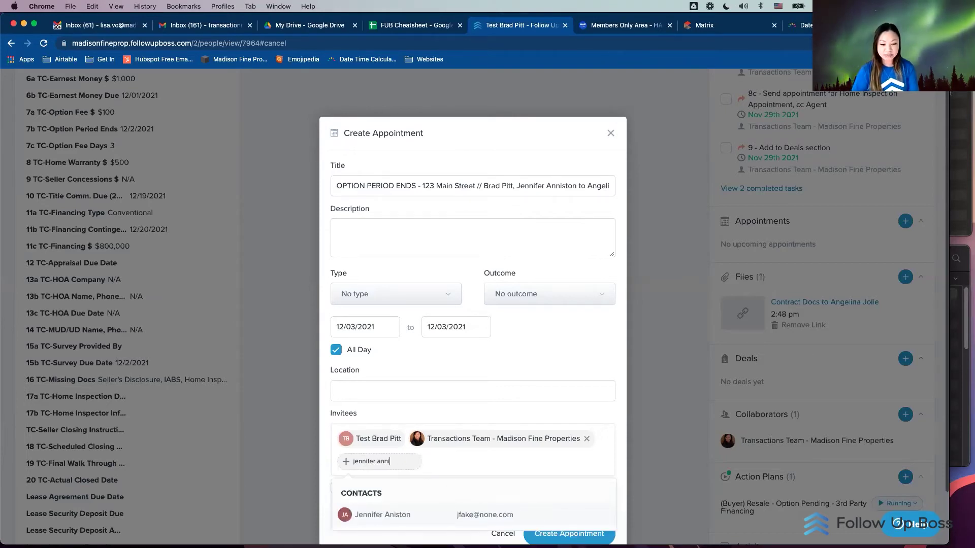
pyautogui.click(402, 515)
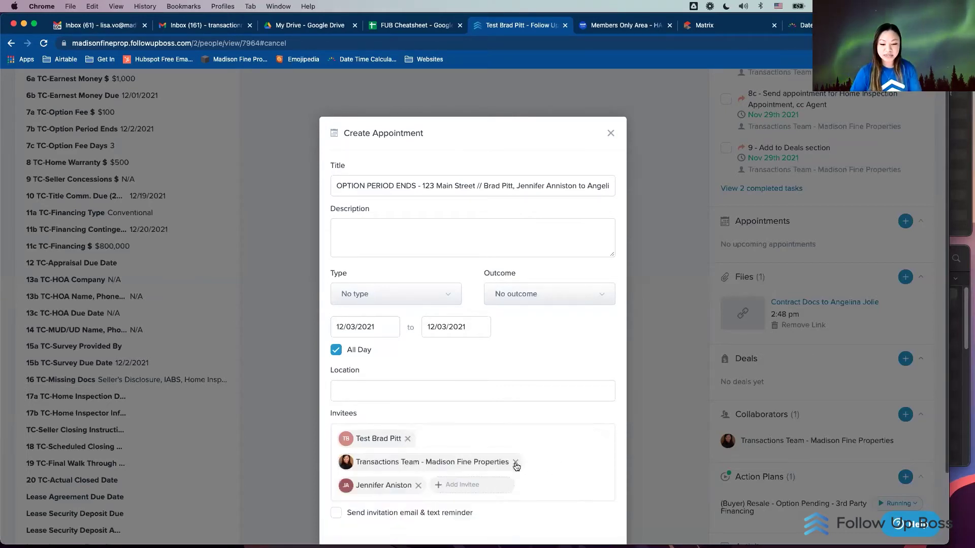
pyautogui.click(516, 463)
pyautogui.click(538, 438)
pyautogui.write('shahin')
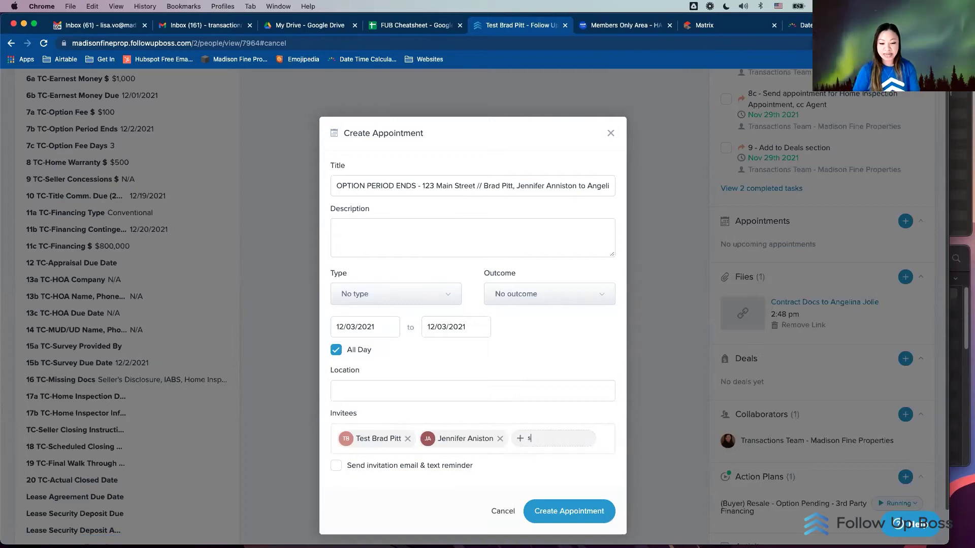
pyautogui.click(537, 482)
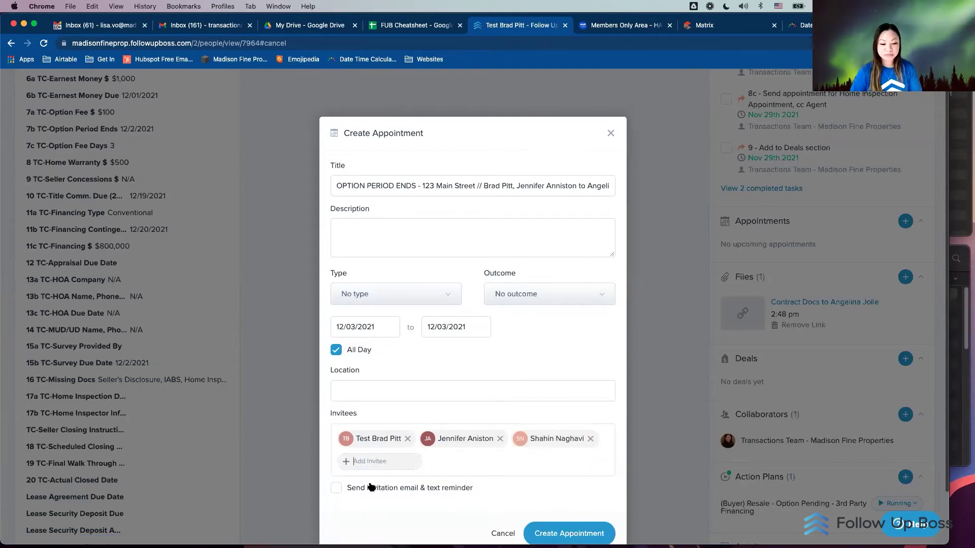
pyautogui.click(337, 490)
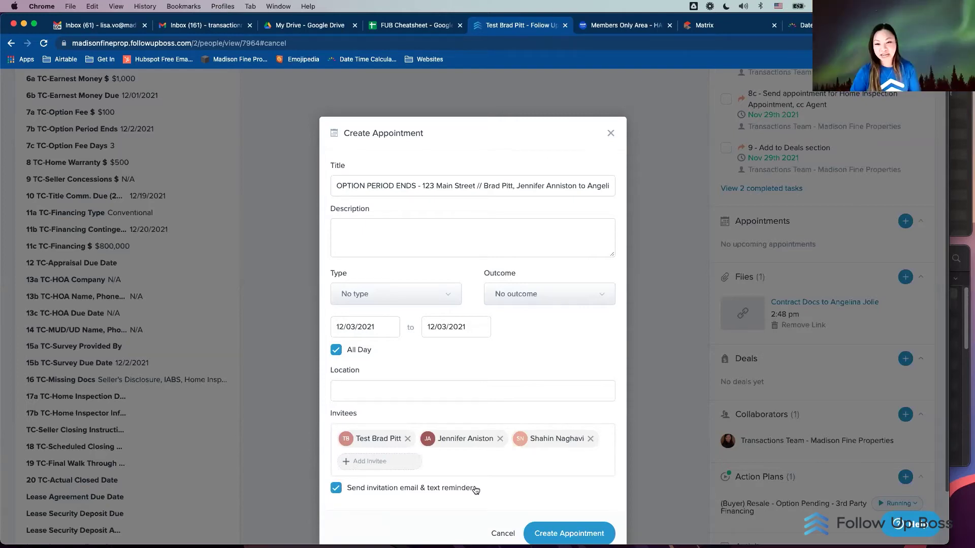
pyautogui.click(404, 191)
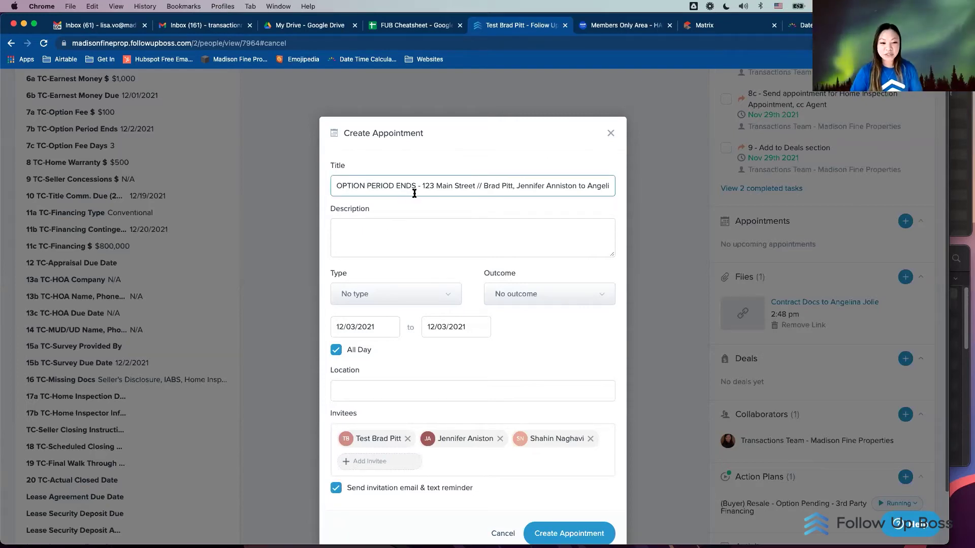
pyautogui.moveTo(415, 192); pyautogui.dragTo(332, 188)
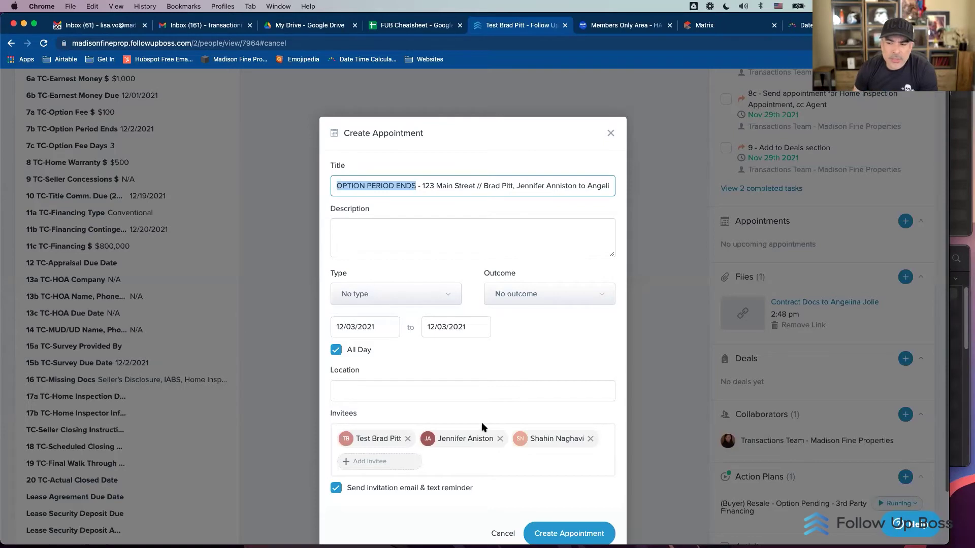
pyautogui.click(503, 533)
# Step: Open an email draft on the contact's profile and remove the contact from the To line
pyautogui.scroll(10, 623, 327)
pyautogui.scroll(8, 624, 328)
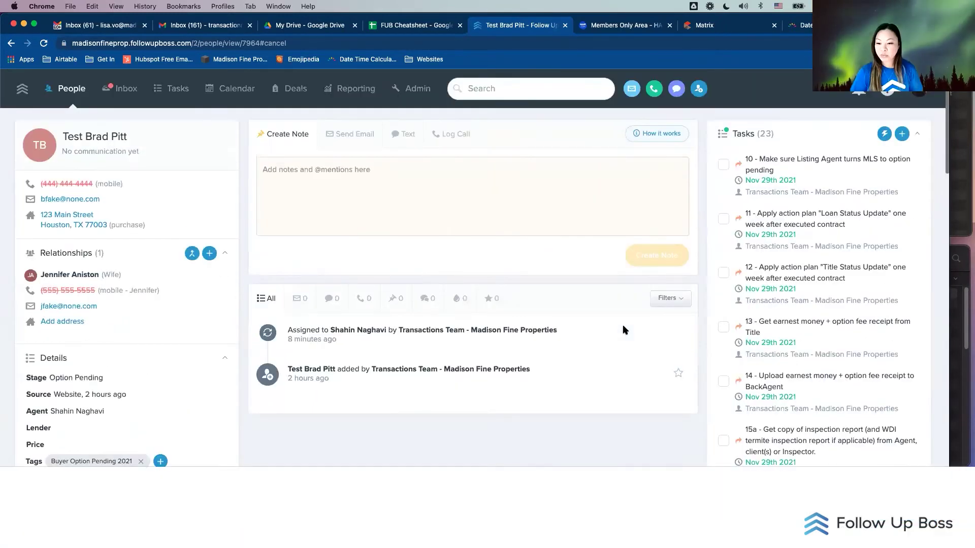
pyautogui.scroll(-6, 623, 327)
pyautogui.scroll(-5, 624, 330)
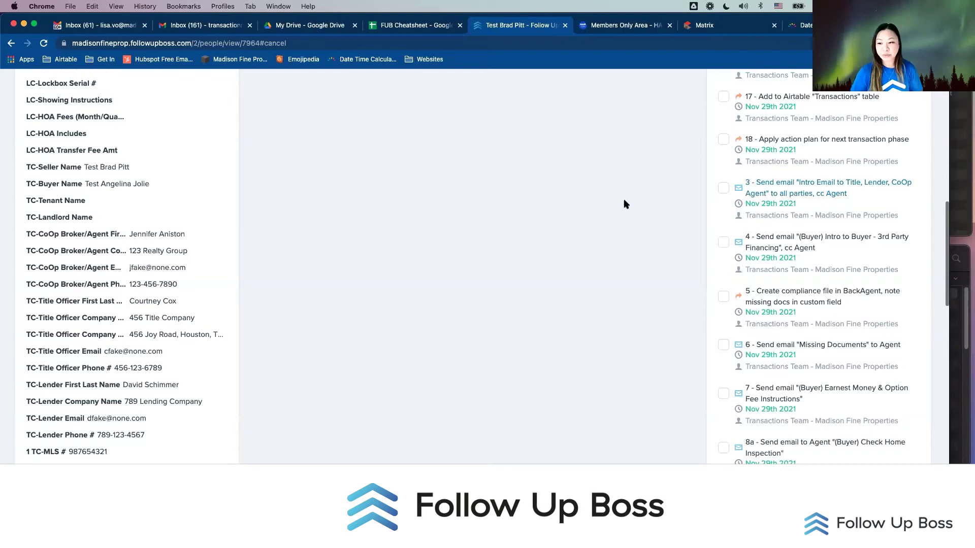
pyautogui.scroll(7, 564, 222)
pyautogui.scroll(5, 567, 222)
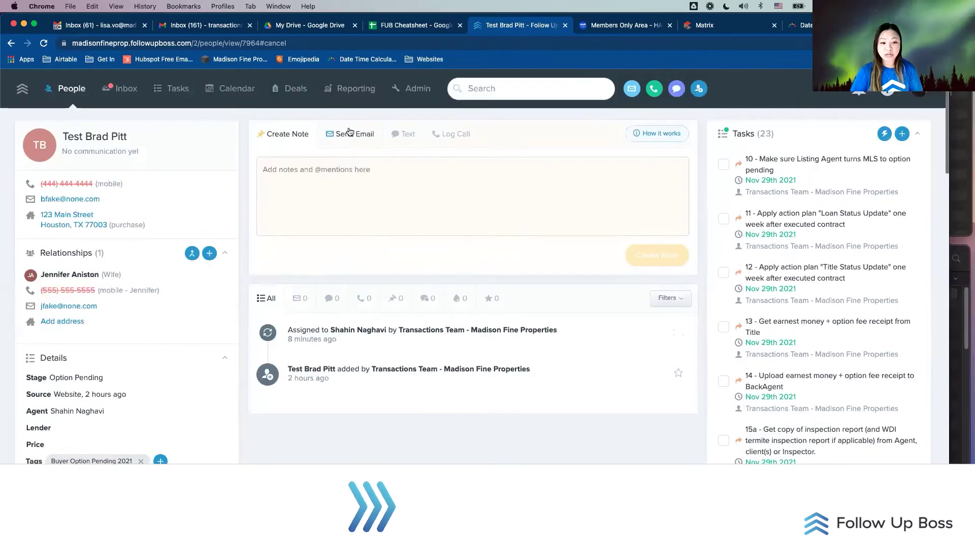
pyautogui.click(350, 135)
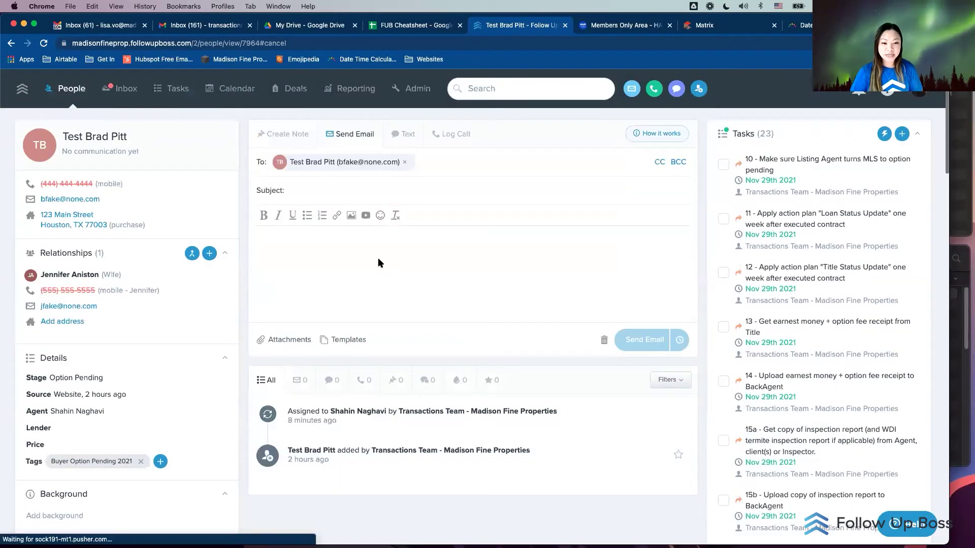
pyautogui.click(404, 163)
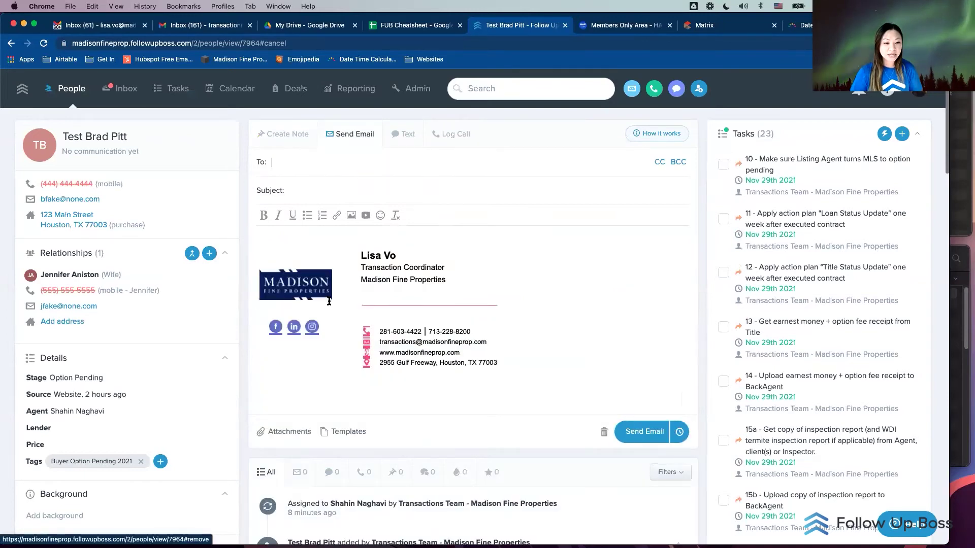
# Step: Address the email to the co-op agent, title officer and lender, and add the assigned agent on CC
pyautogui.scroll(-1, 308, 313)
pyautogui.scroll(-15, 251, 307)
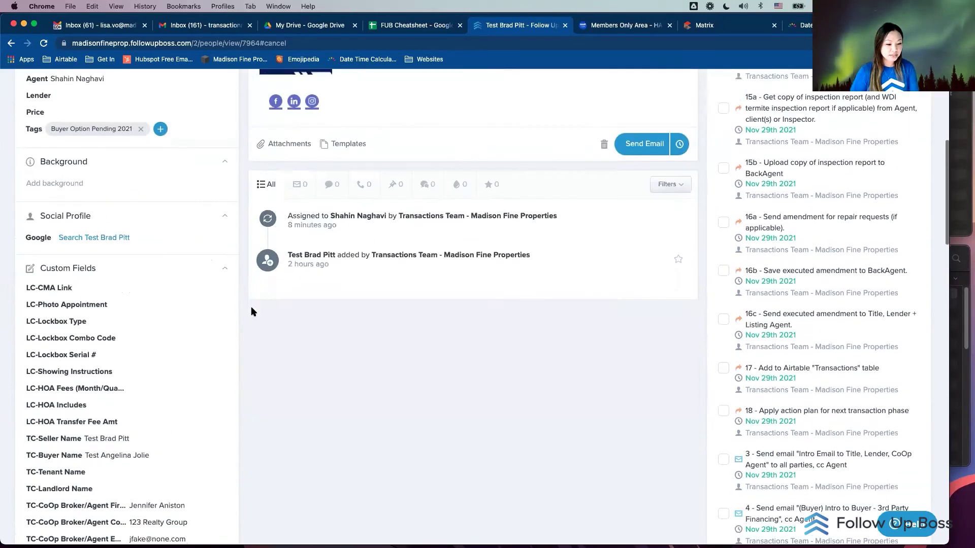
pyautogui.click(154, 167)
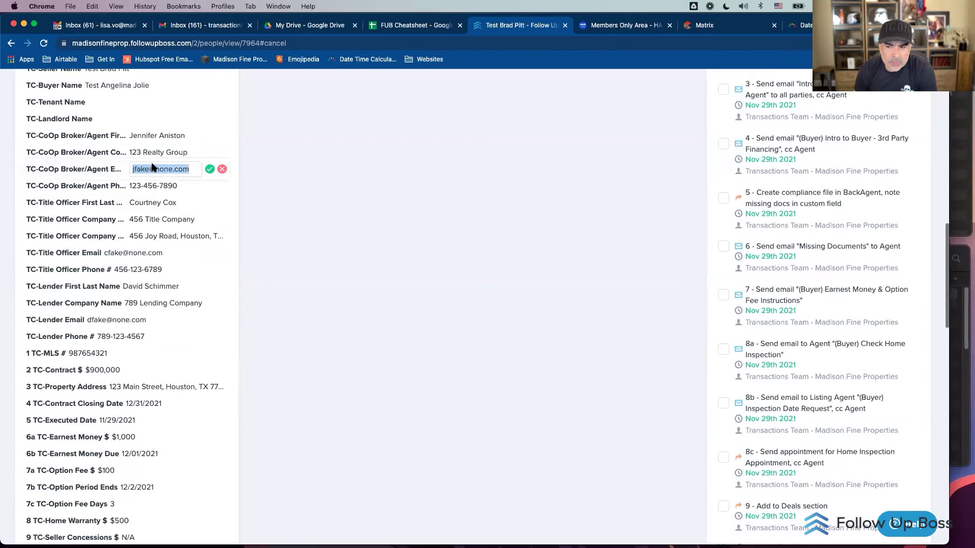
pyautogui.scroll(15, 305, 193)
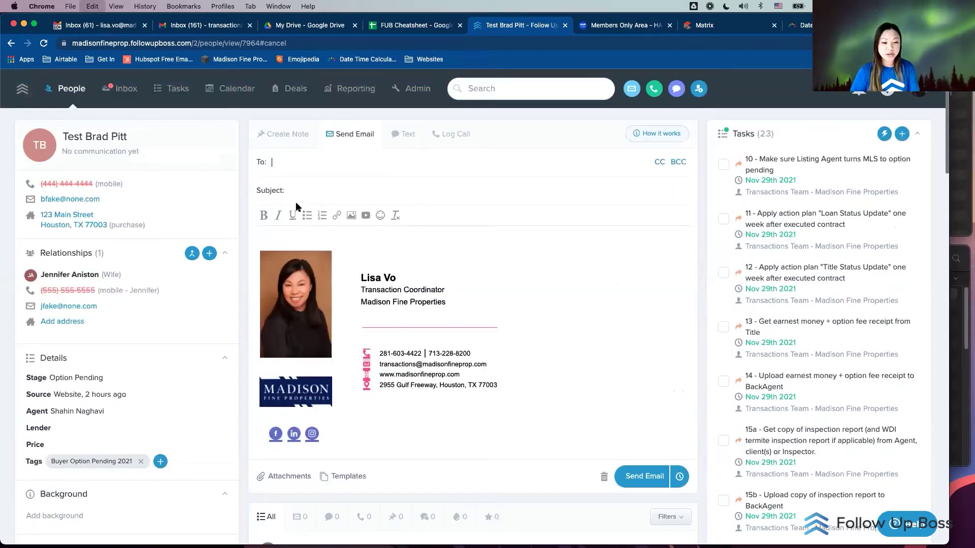
pyautogui.scroll(-7, 261, 221)
pyautogui.scroll(-7, 261, 221)
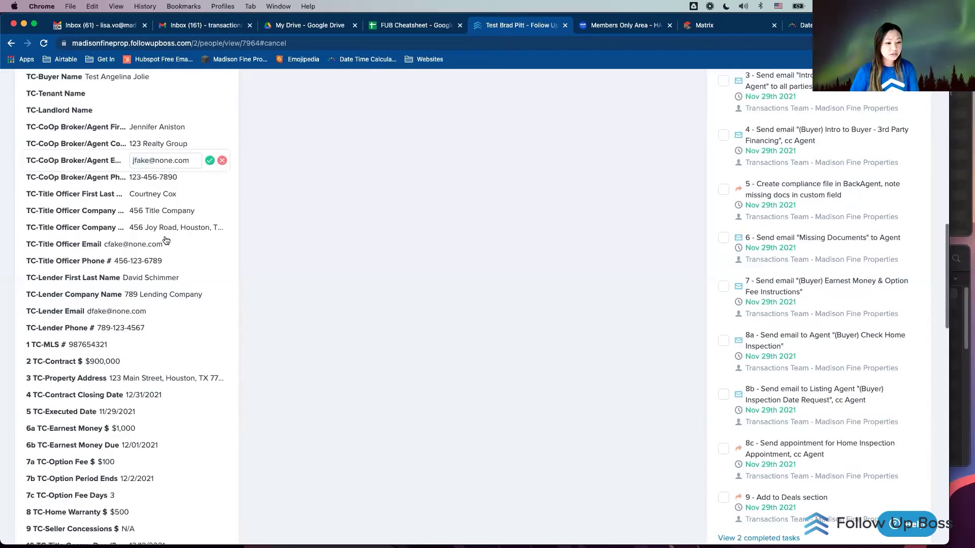
pyautogui.press('Tab')
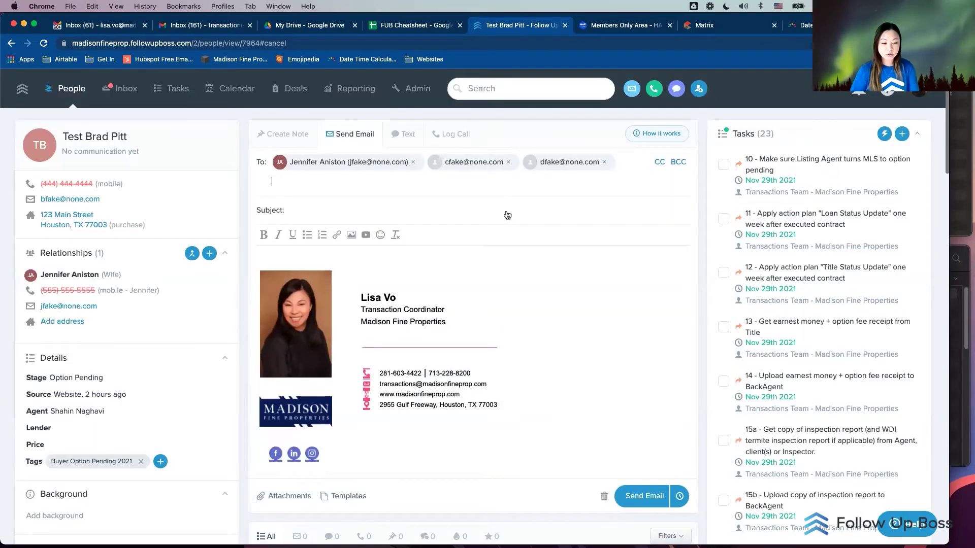
pyautogui.click(659, 161)
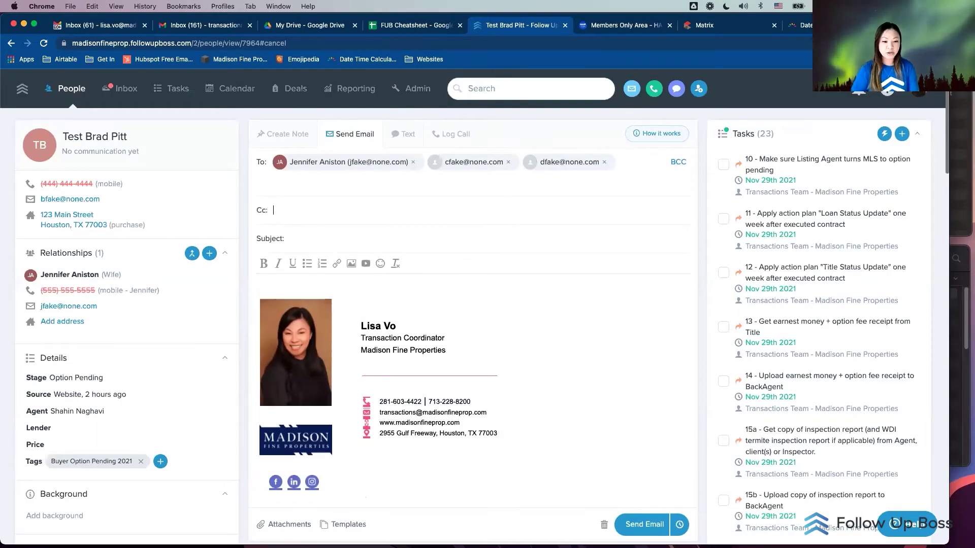
pyautogui.write('shahin')
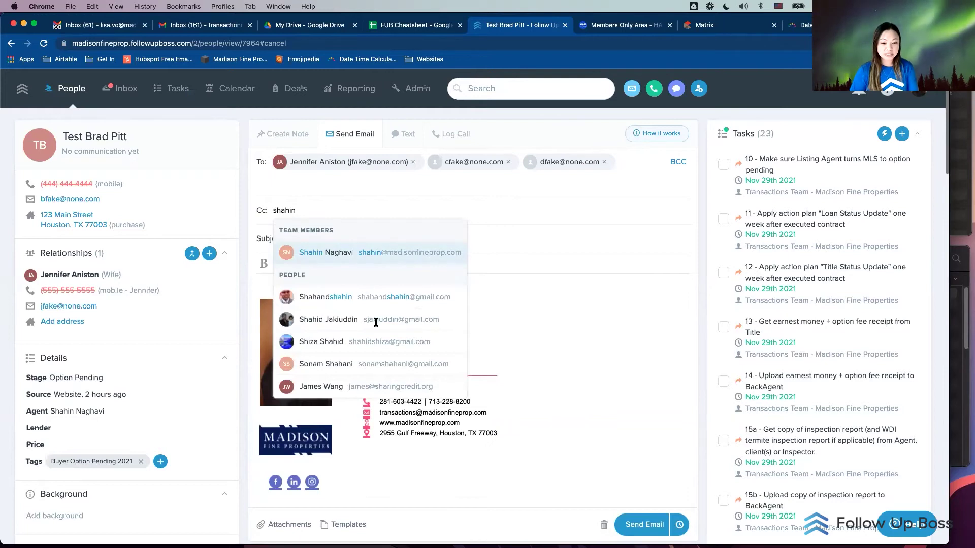
pyautogui.scroll(-3, 355, 371)
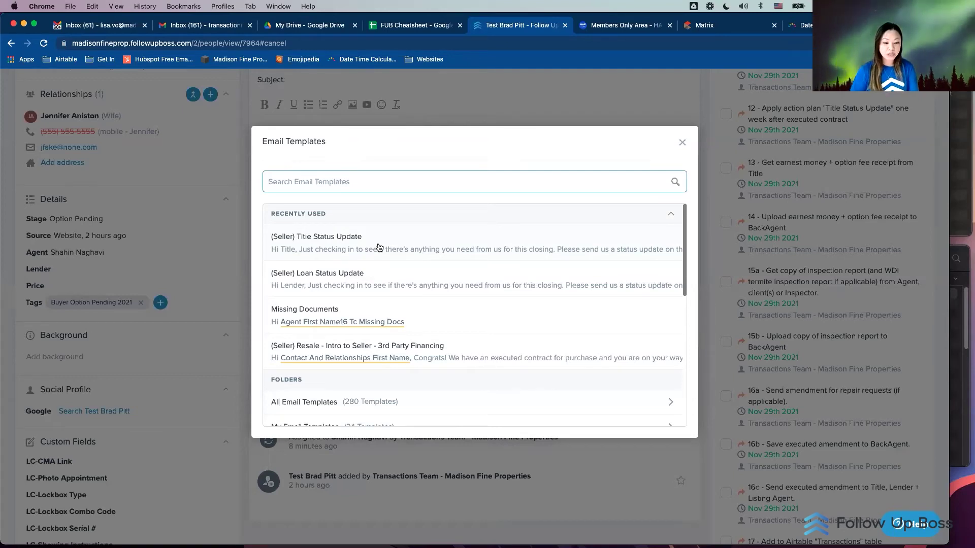
# Step: Search templates for 'title' and pick the buyer resale intro to Title, Lender, CoOp Agent
pyautogui.scroll(-1, 382, 259)
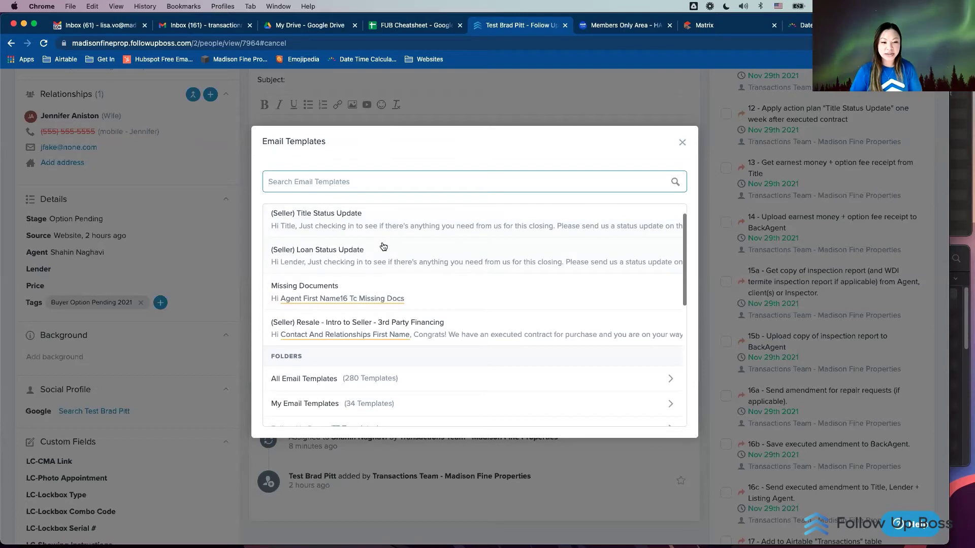
pyautogui.click(331, 182)
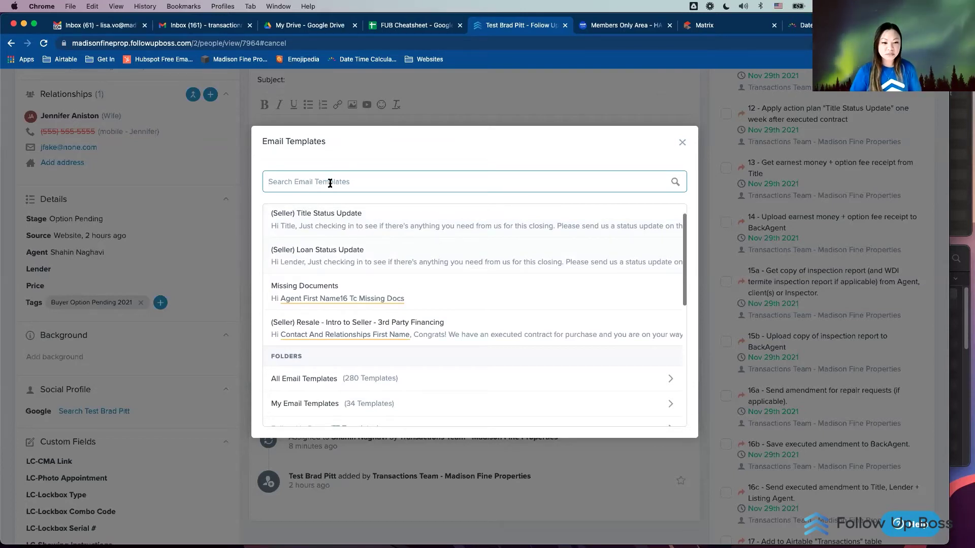
pyautogui.write('title')
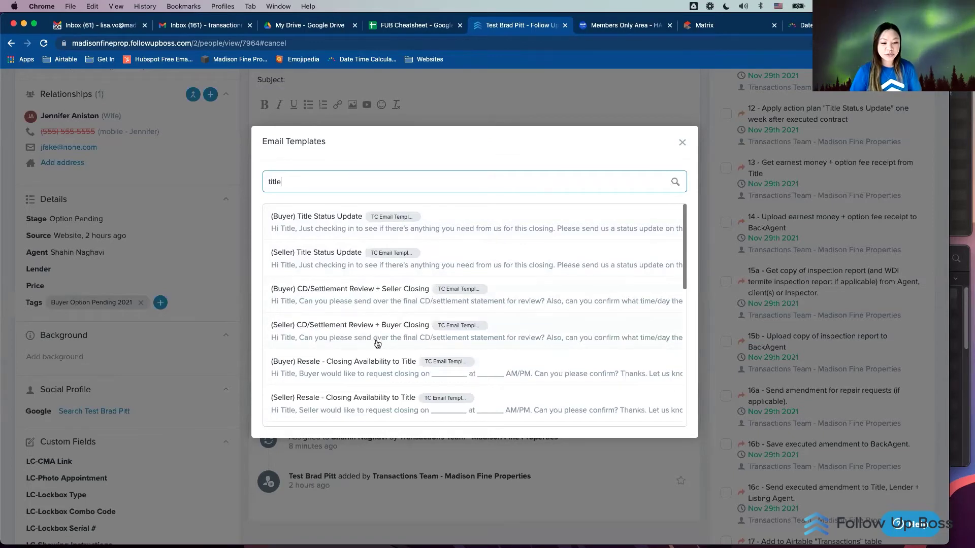
pyautogui.scroll(-1, 377, 344)
pyautogui.scroll(-1, 378, 344)
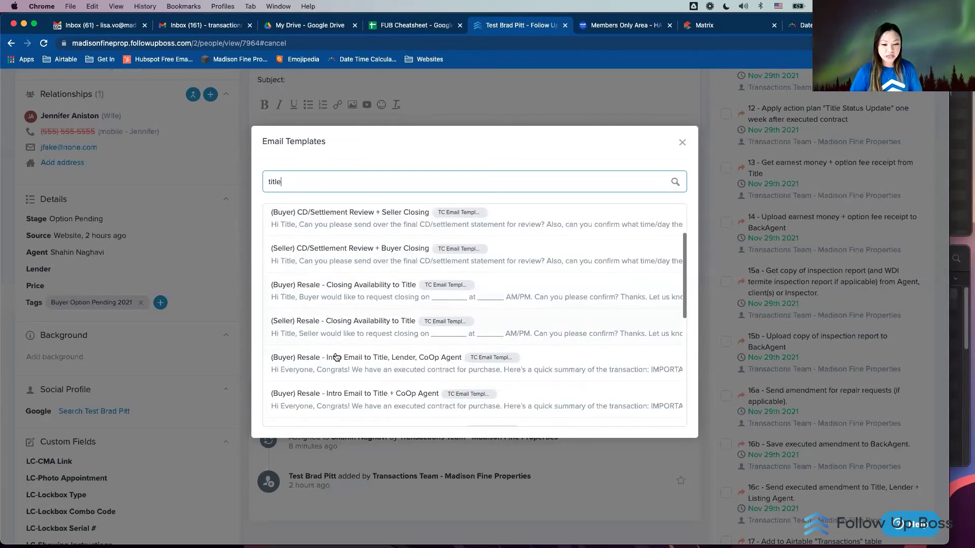
pyautogui.scroll(-1, 336, 391)
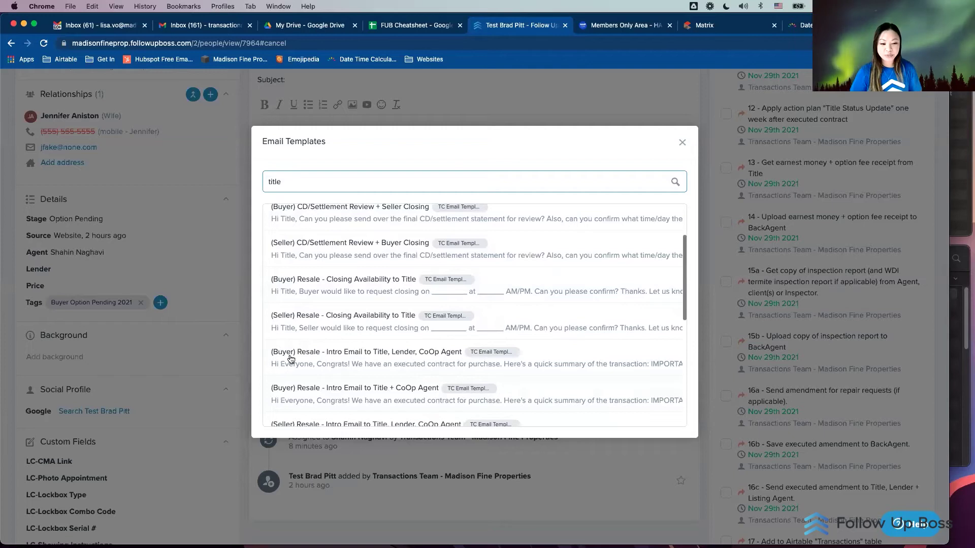
pyautogui.click(388, 355)
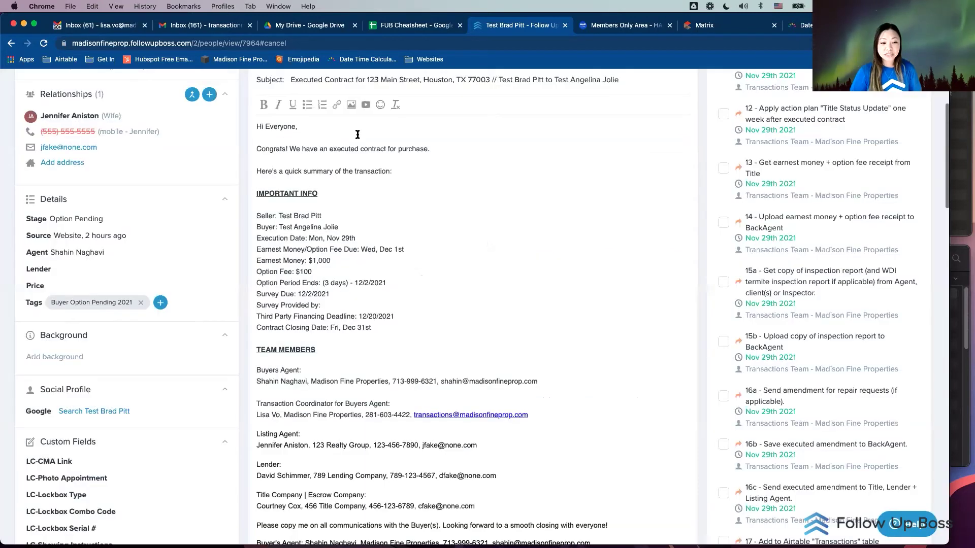
# Step: Replace the execution date Mon, Nov 29th with the numeric form 11/29/202
pyautogui.moveTo(293, 211); pyautogui.dragTo(376, 328)
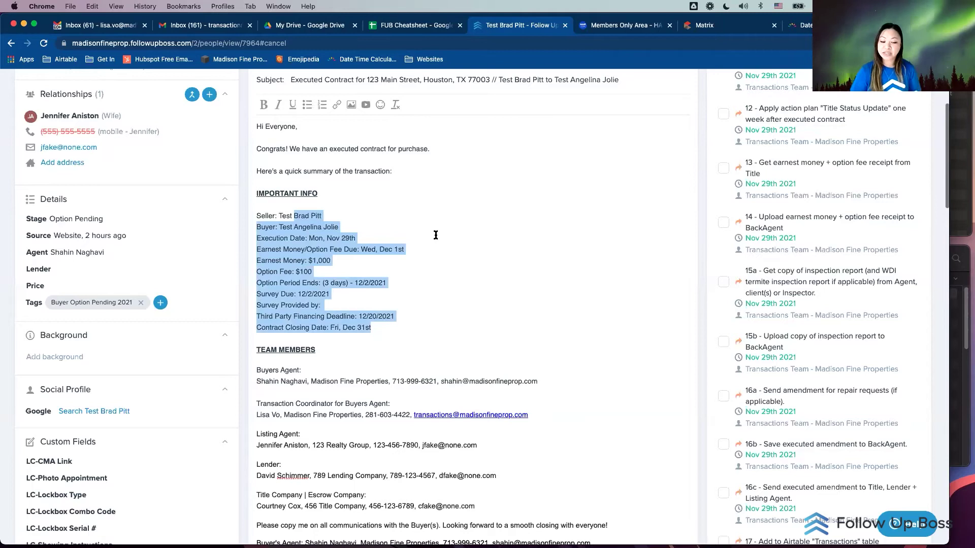
pyautogui.click(358, 239)
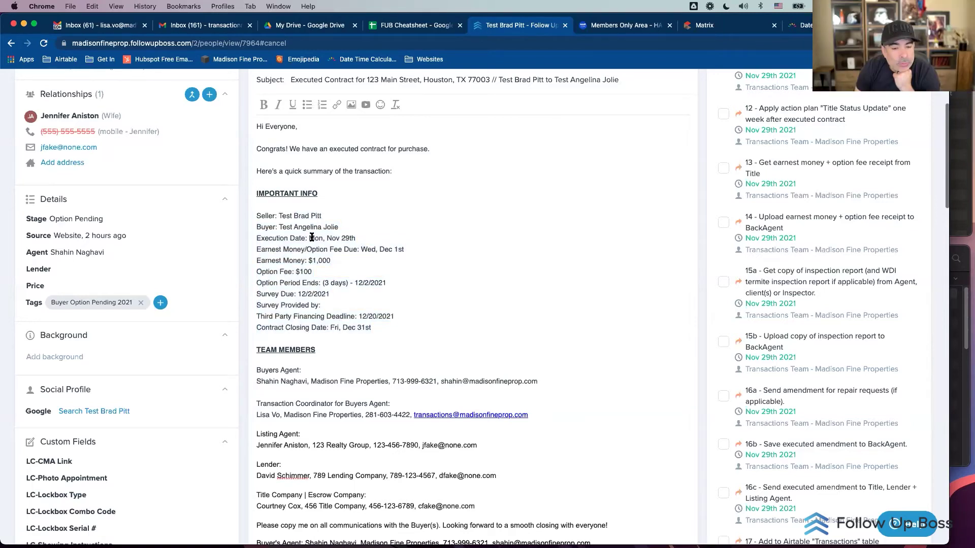
pyautogui.keyDown('shift'); pyautogui.click(310, 238); pyautogui.keyUp('shift')
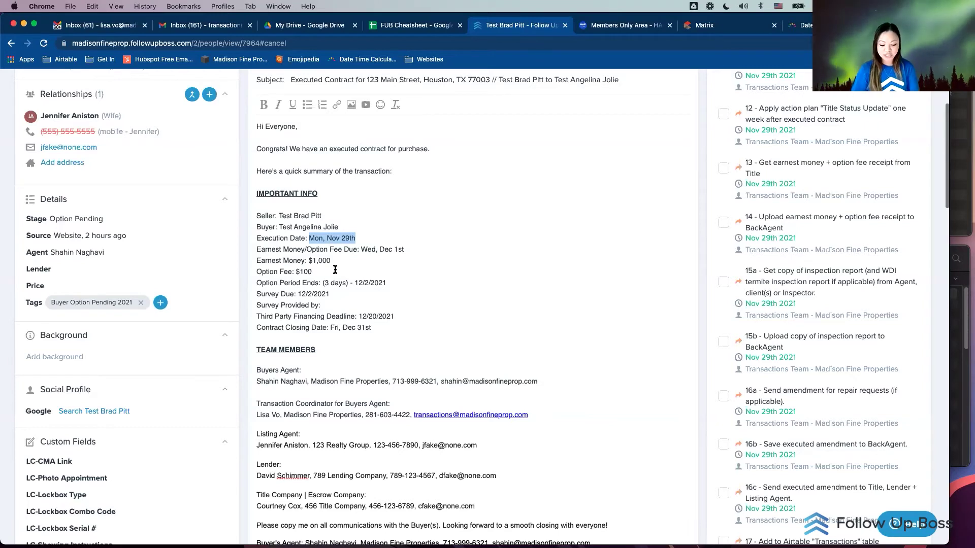
pyautogui.write('11/29/2021')
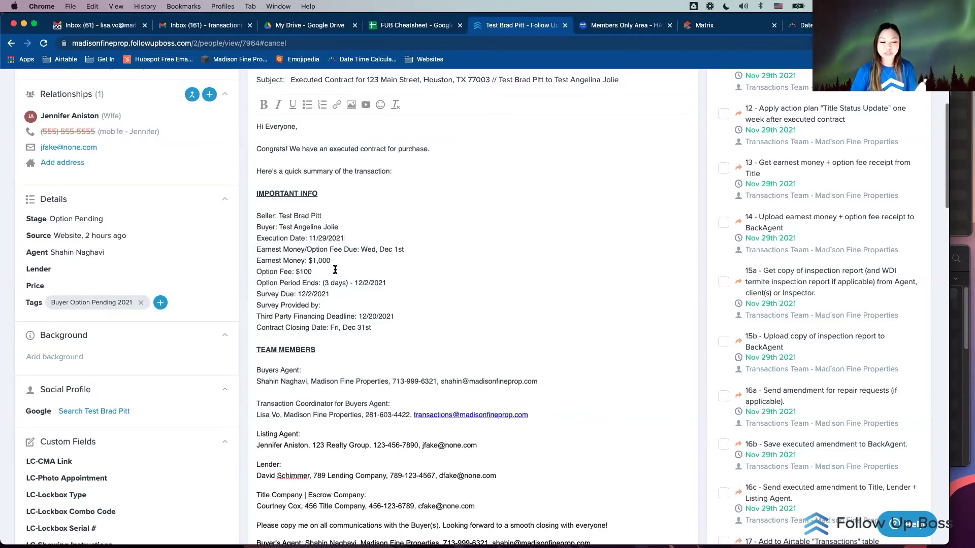
# Step: Change the option fee due date to 12/1/2021 and the closing date to 12/31/2021
pyautogui.click(406, 250)
pyautogui.keyDown('shift'); pyautogui.click(364, 250); pyautogui.keyUp('shift')
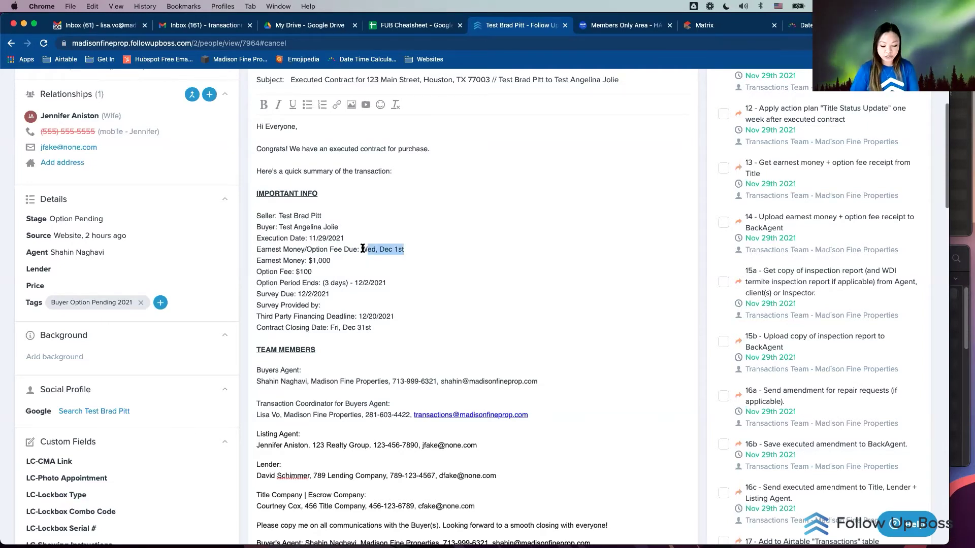
pyautogui.keyDown('shift'); pyautogui.click(362, 249); pyautogui.keyUp('shift')
pyautogui.write('12/1/2021')
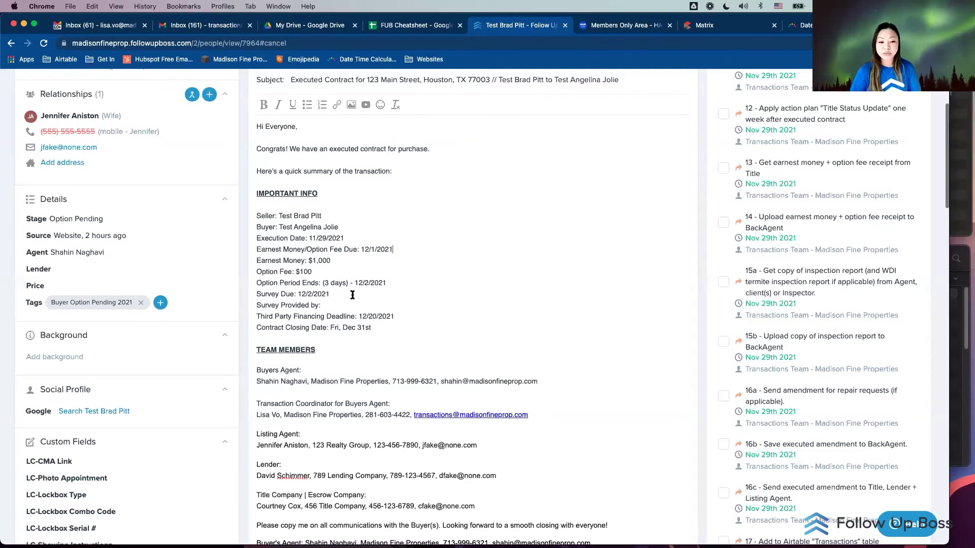
pyautogui.click(373, 326)
pyautogui.keyDown('shift'); pyautogui.click(331, 325); pyautogui.keyUp('shift')
pyautogui.keyDown('shift'); pyautogui.click(330, 325); pyautogui.keyUp('shift')
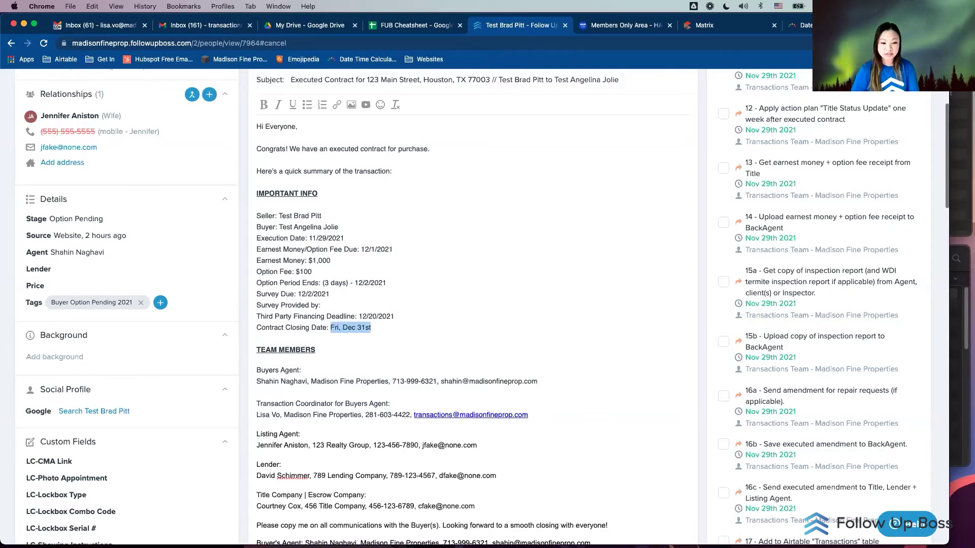
pyautogui.write('12/31/2021')
pyautogui.scroll(-3, 320, 292)
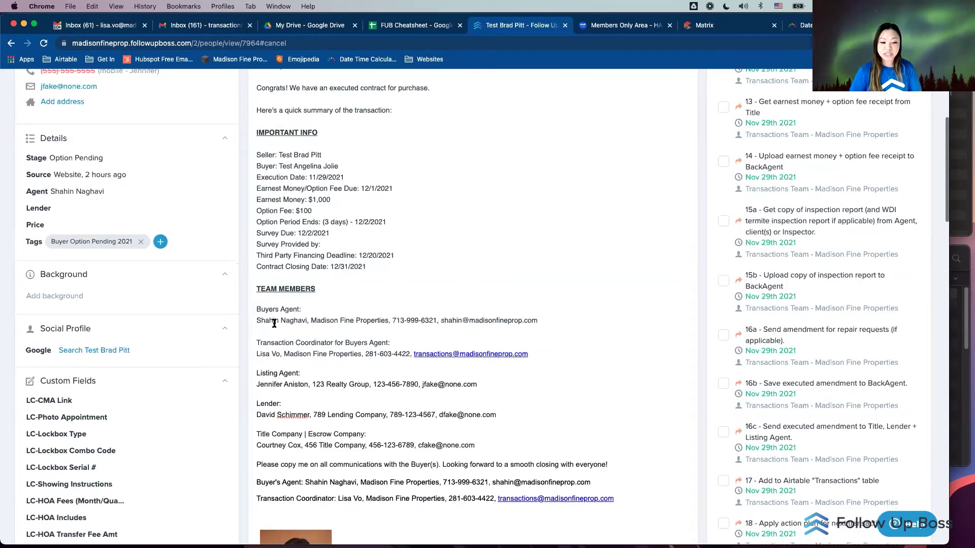
pyautogui.moveTo(526, 321); pyautogui.dragTo(265, 320)
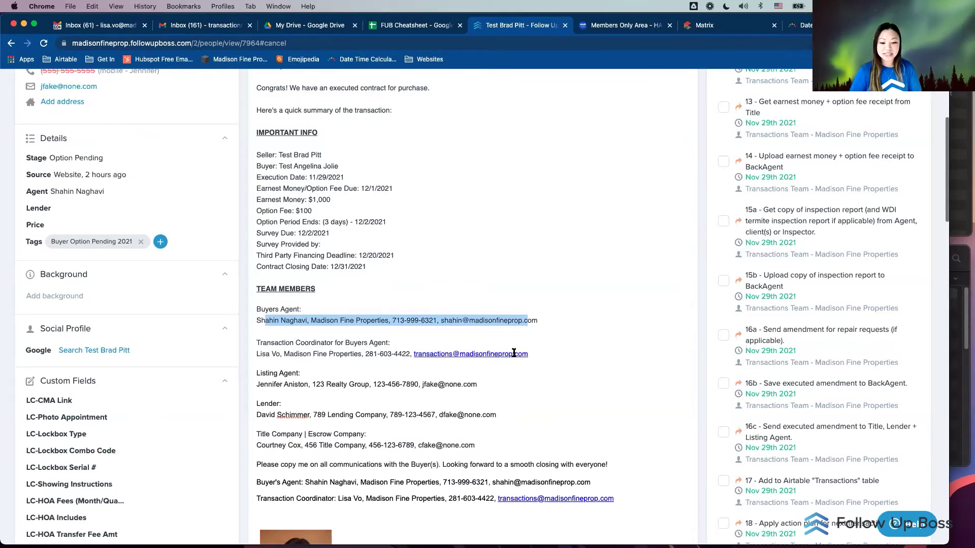
pyautogui.moveTo(256, 354); pyautogui.dragTo(483, 354)
pyautogui.tripleClick(312, 353)
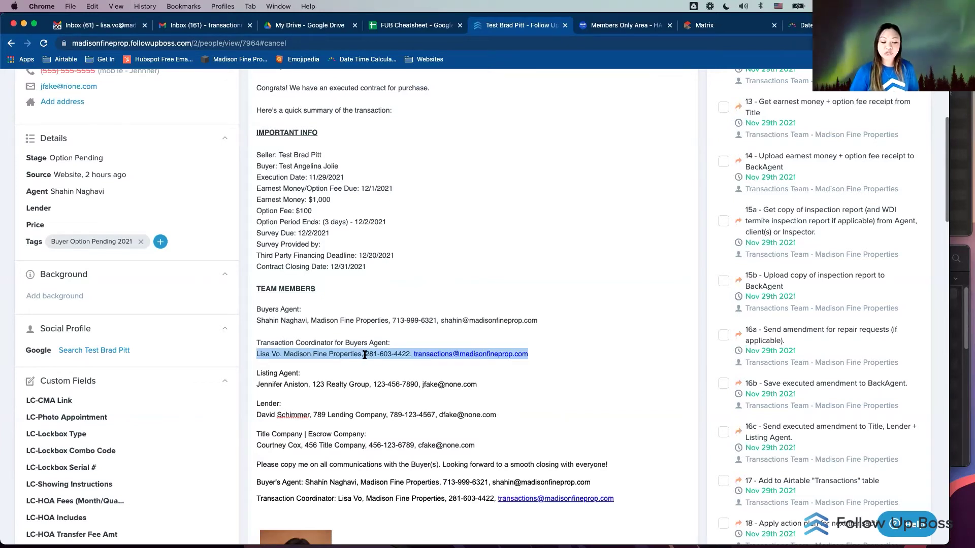
pyautogui.scroll(-2, 365, 354)
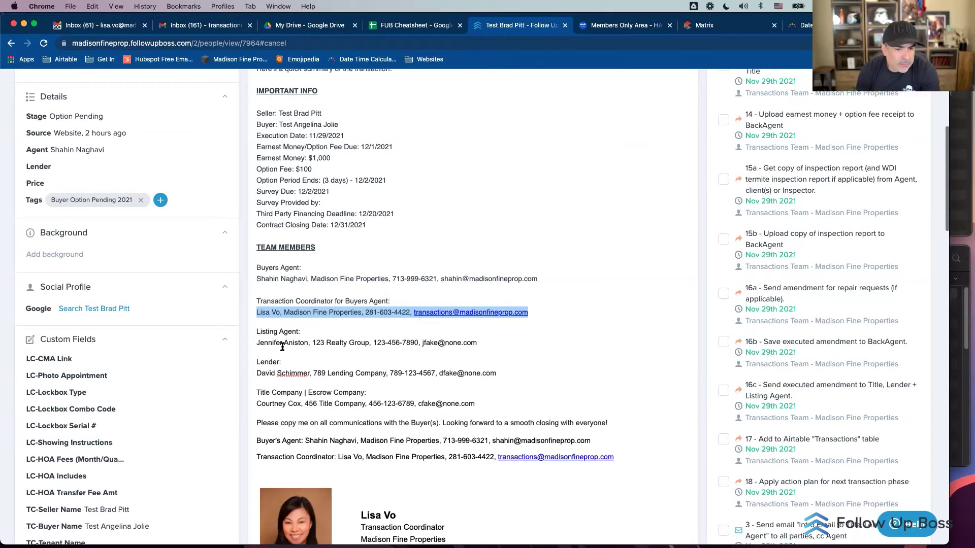
pyautogui.moveTo(305, 333); pyautogui.dragTo(262, 333)
pyautogui.tripleClick(348, 348)
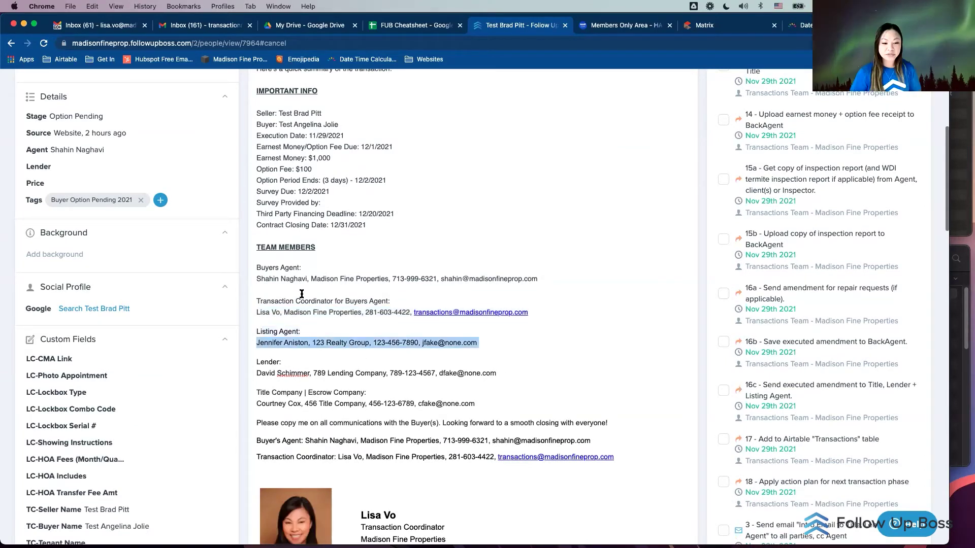
pyautogui.scroll(-3, 300, 296)
pyautogui.tripleClick(326, 299)
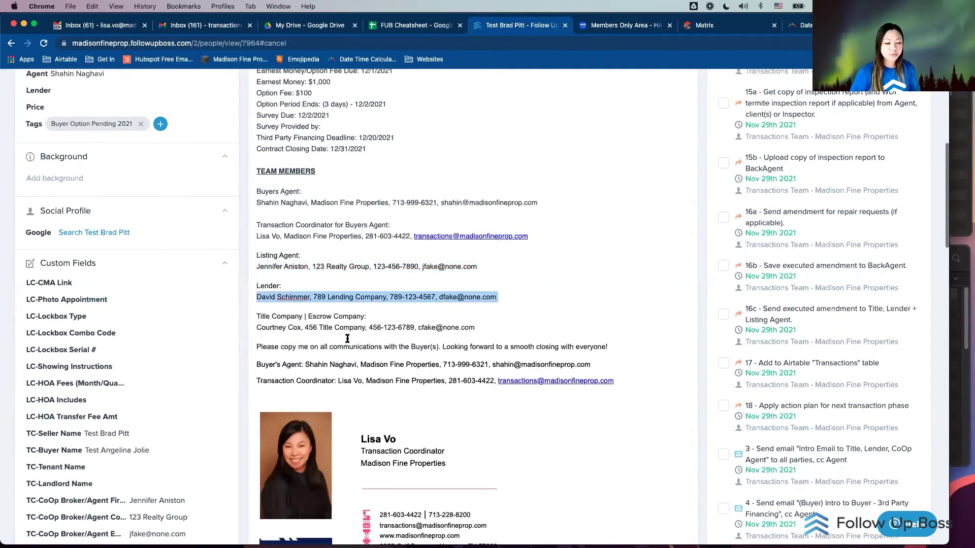
pyautogui.tripleClick(311, 328)
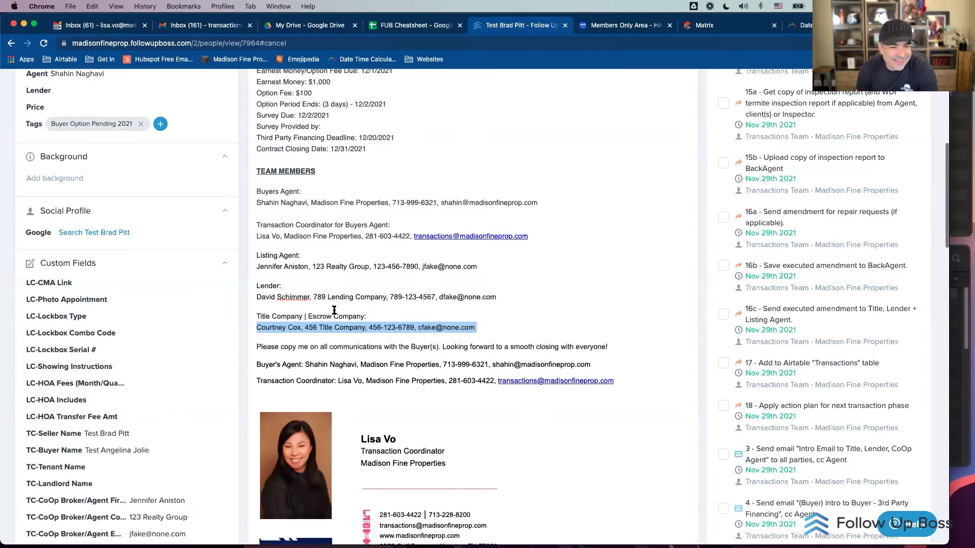
pyautogui.scroll(-2, 275, 304)
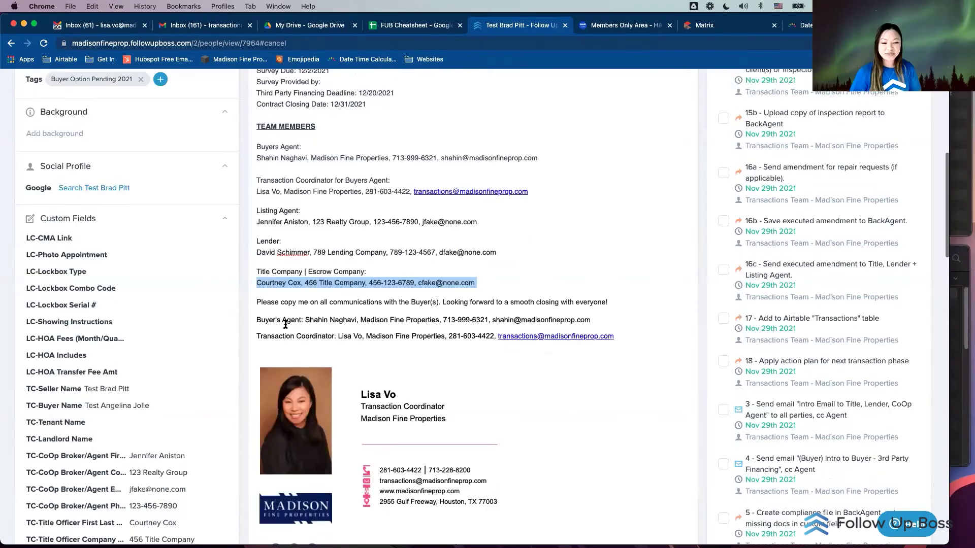
pyautogui.click(258, 318)
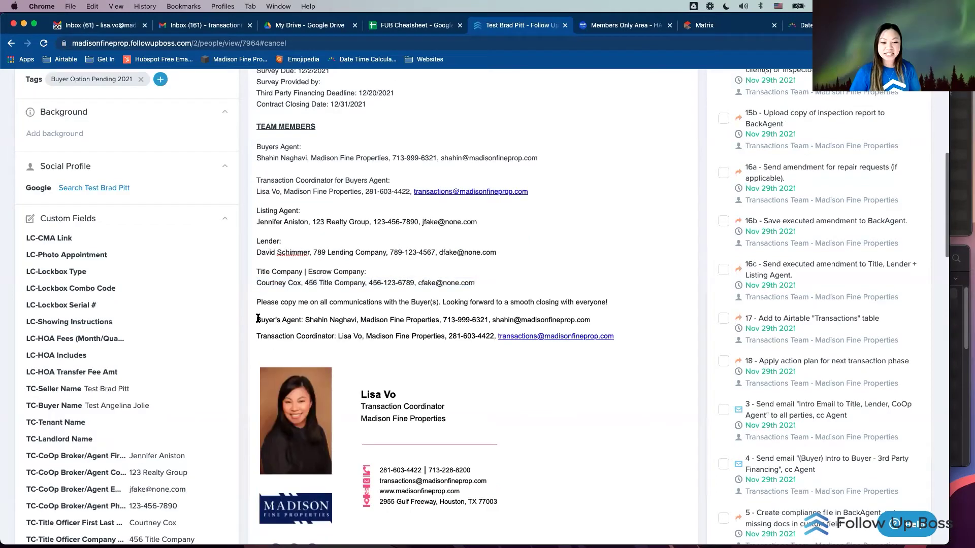
pyautogui.keyDown('shift'); pyautogui.click(637, 339); pyautogui.keyUp('shift')
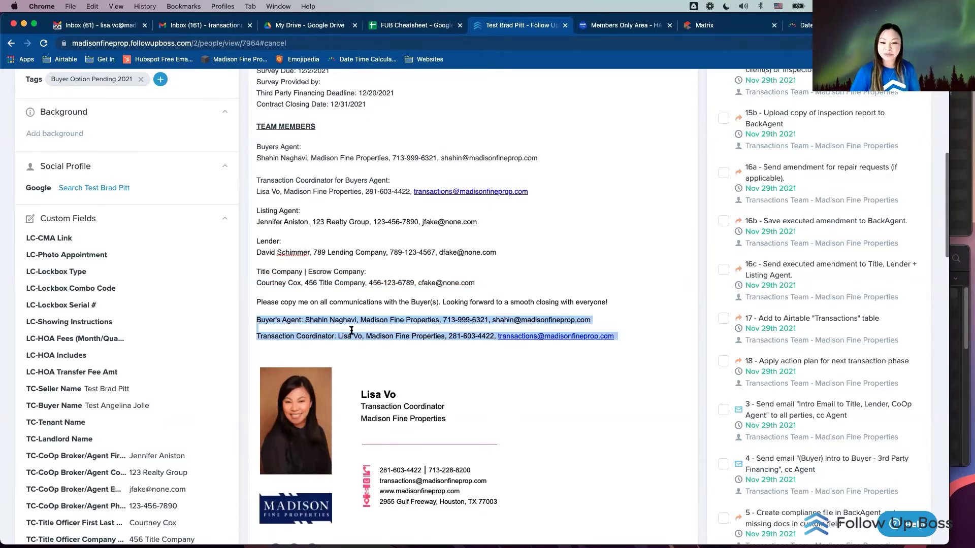
pyautogui.scroll(-4, 514, 374)
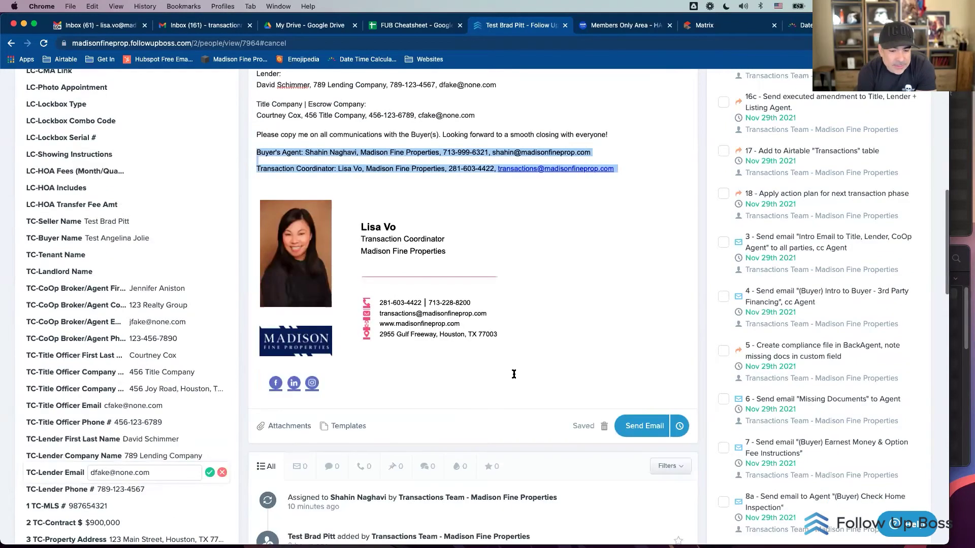
pyautogui.scroll(1, 514, 374)
pyautogui.scroll(7, 514, 374)
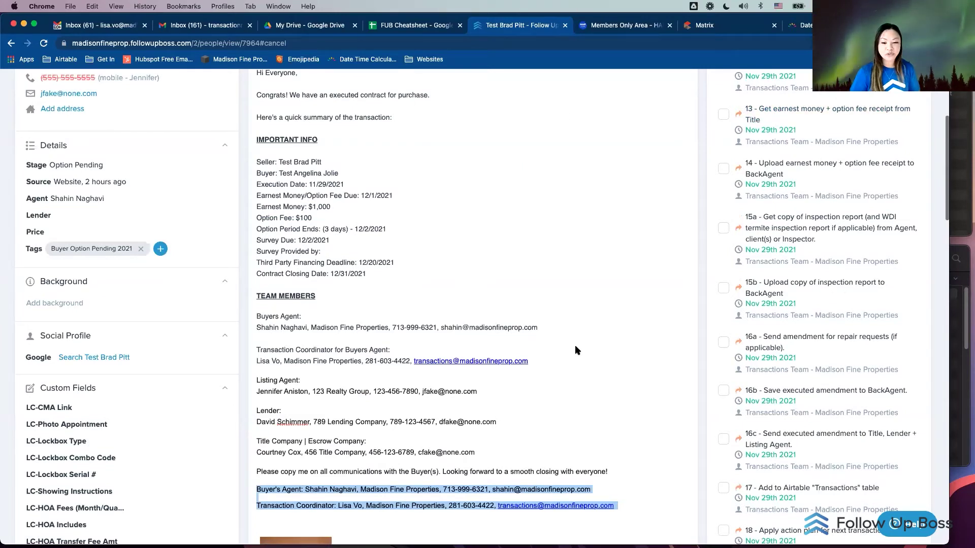
pyautogui.click(801, 214)
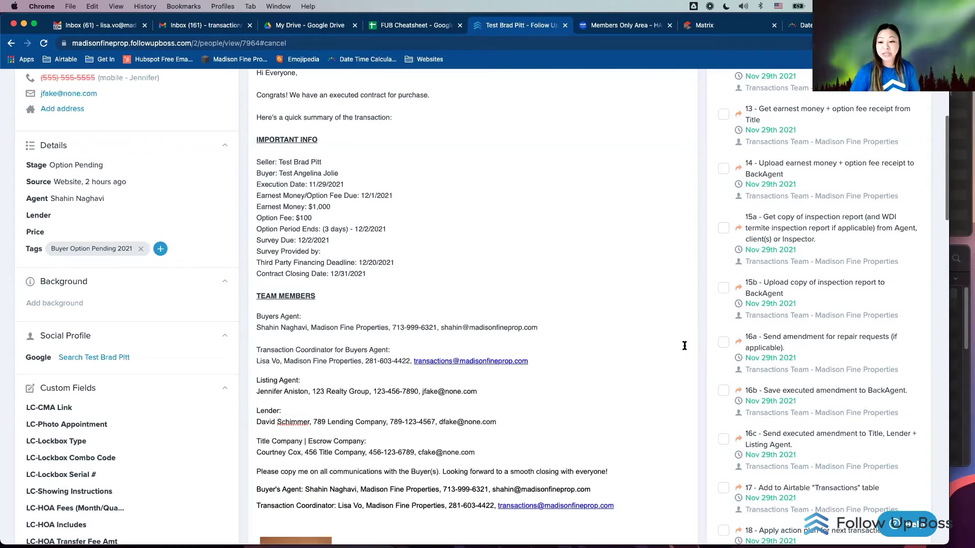
pyautogui.scroll(5, 685, 346)
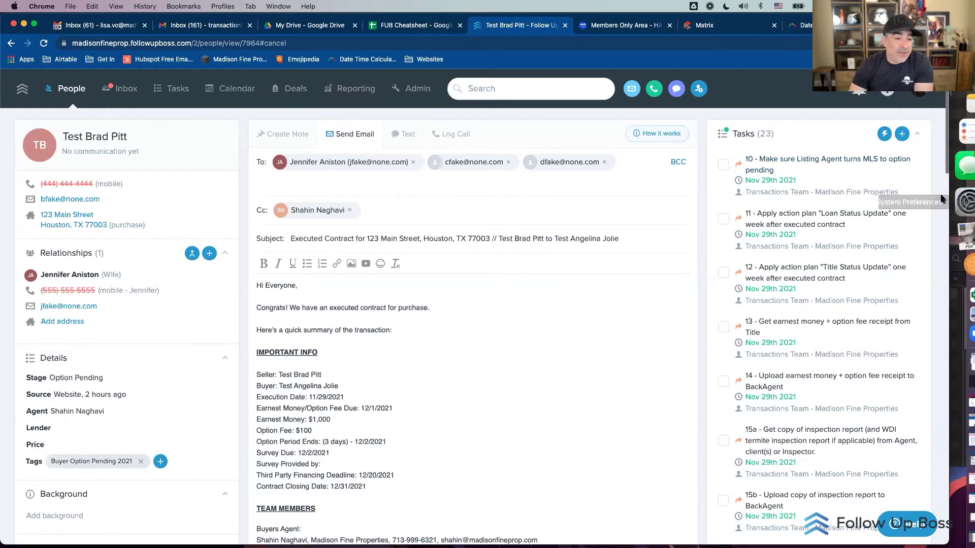
pyautogui.click(940, 143)
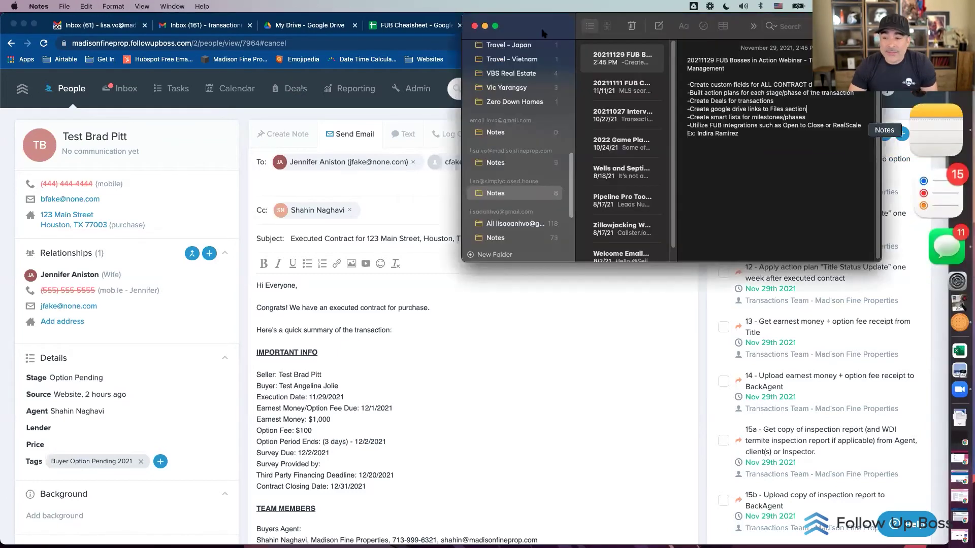
pyautogui.moveTo(543, 32); pyautogui.dragTo(567, 13)
pyautogui.click(701, 359)
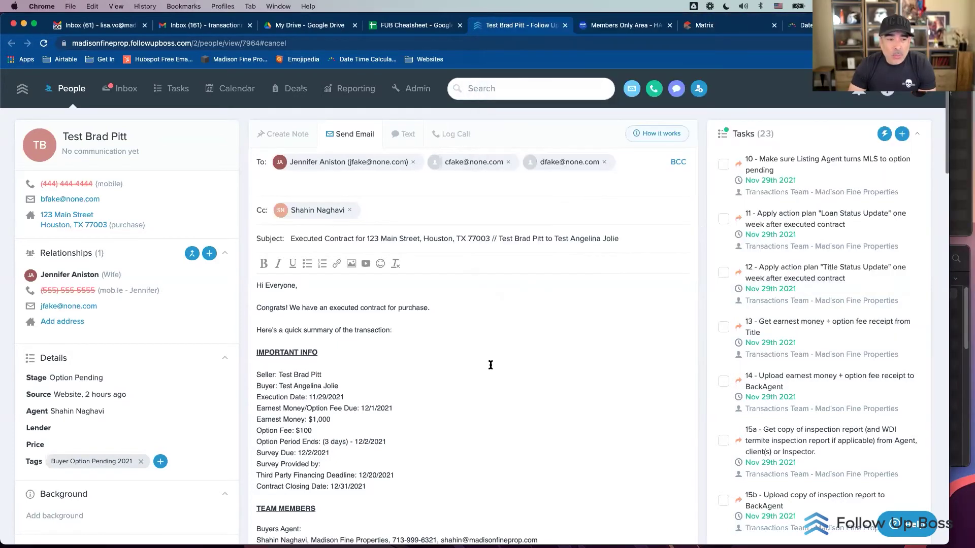